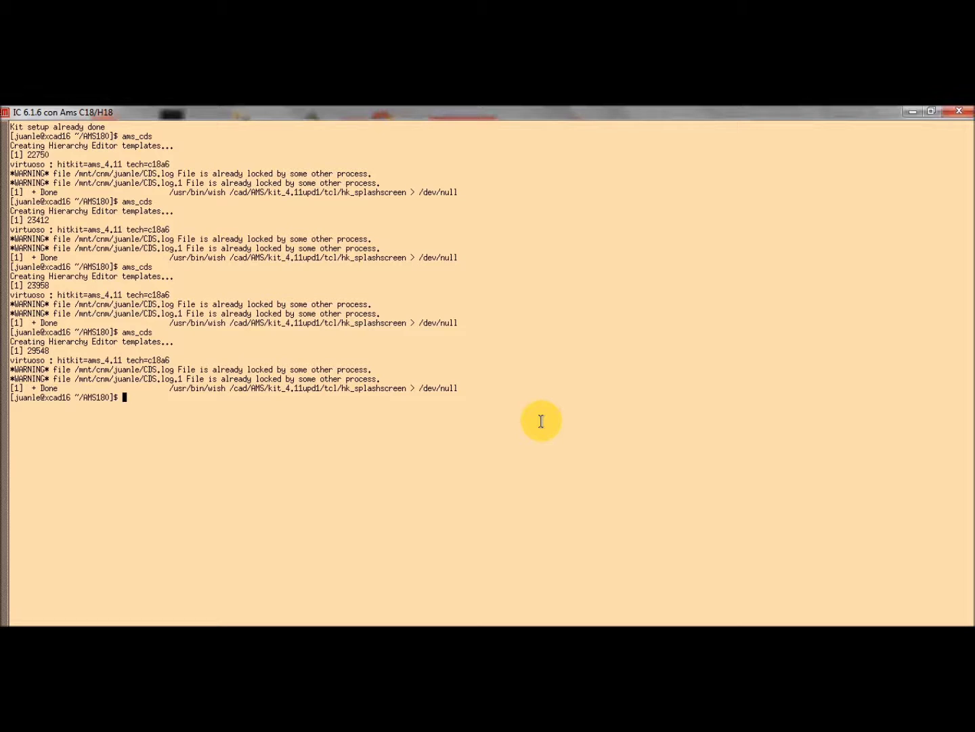
Step: Run ams_cds in the terminal to launch Virtuoso with the AMS hitkit
type("ams_cds")
key("Return")
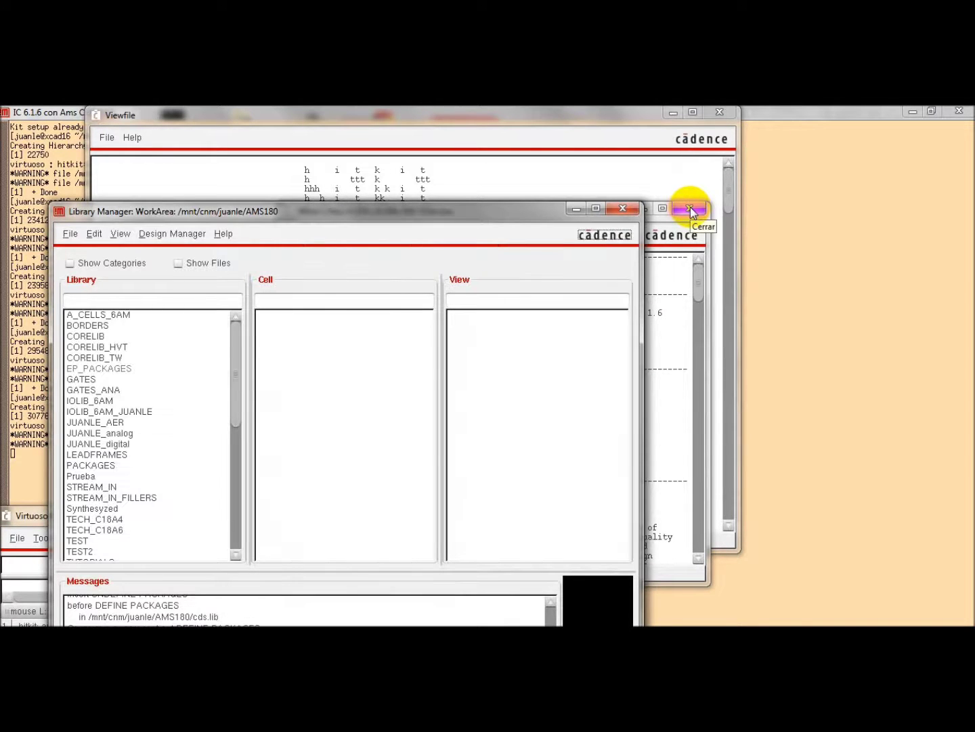
Step: Close What's New and Viewfile, then open the TUTORIALS INV_test schematic, accepting the license prompt
left_click(690, 209)
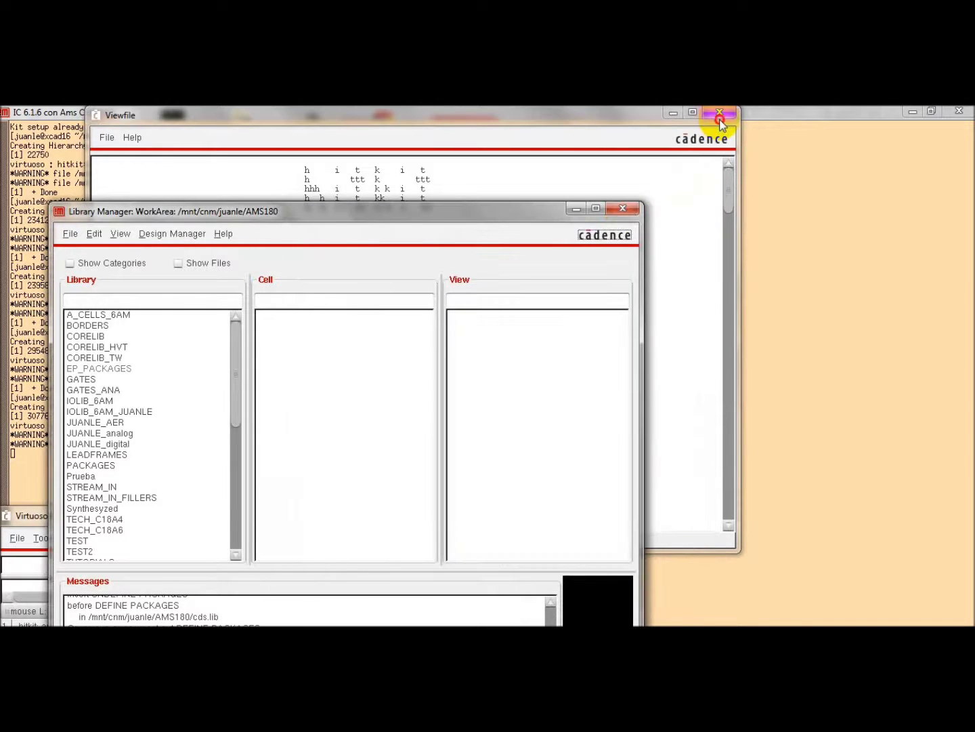
left_click(721, 116)
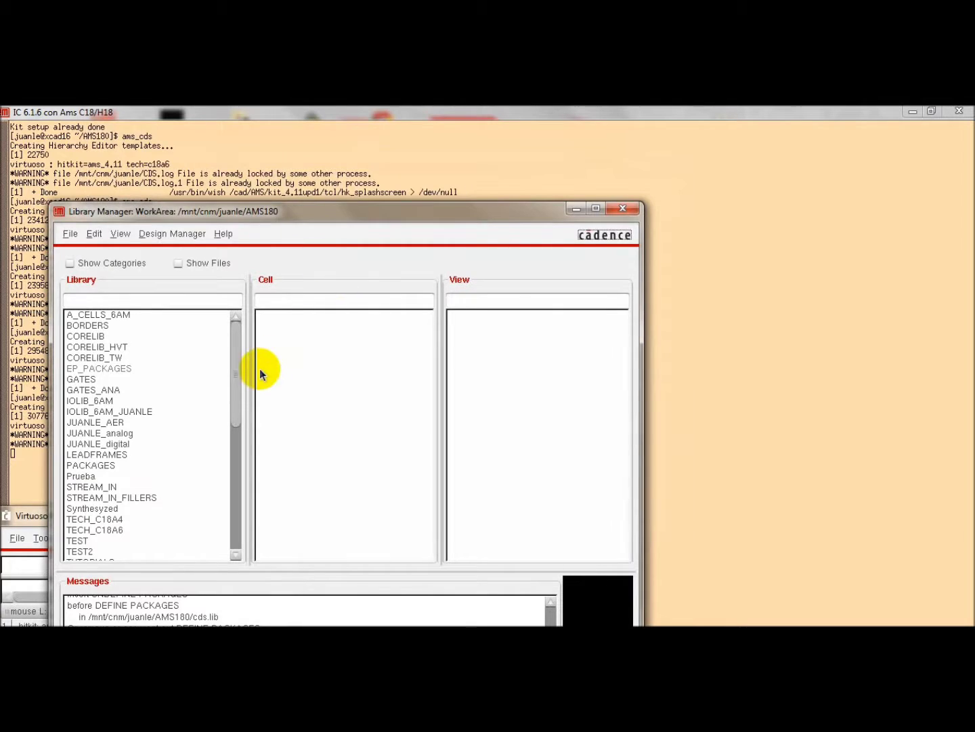
left_click_drag(233, 381, 234, 419)
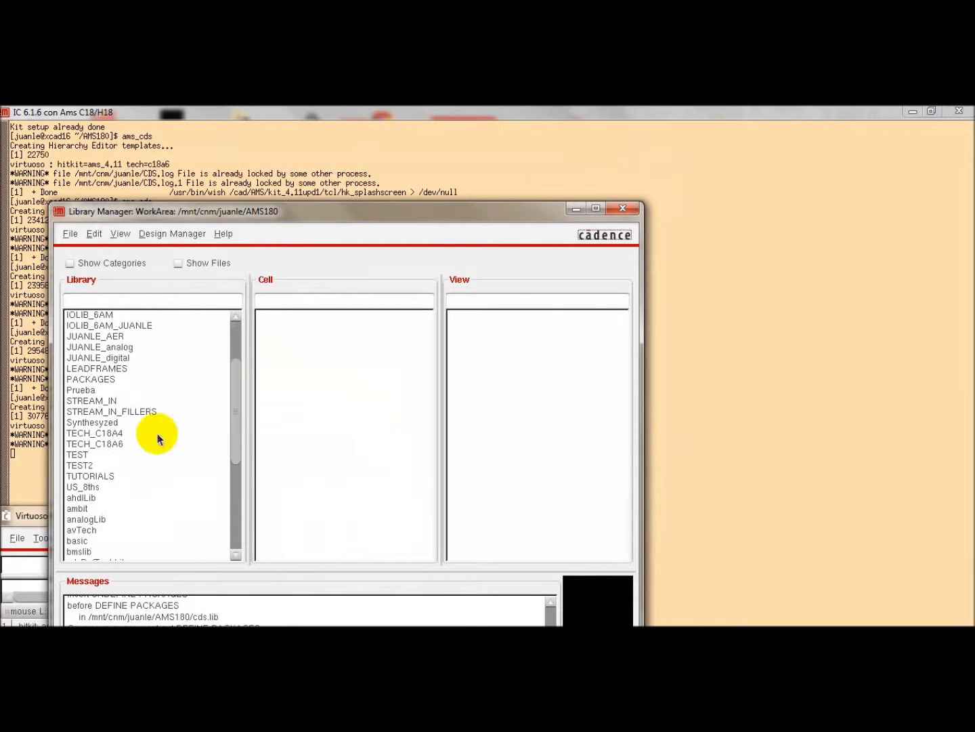
left_click(94, 476)
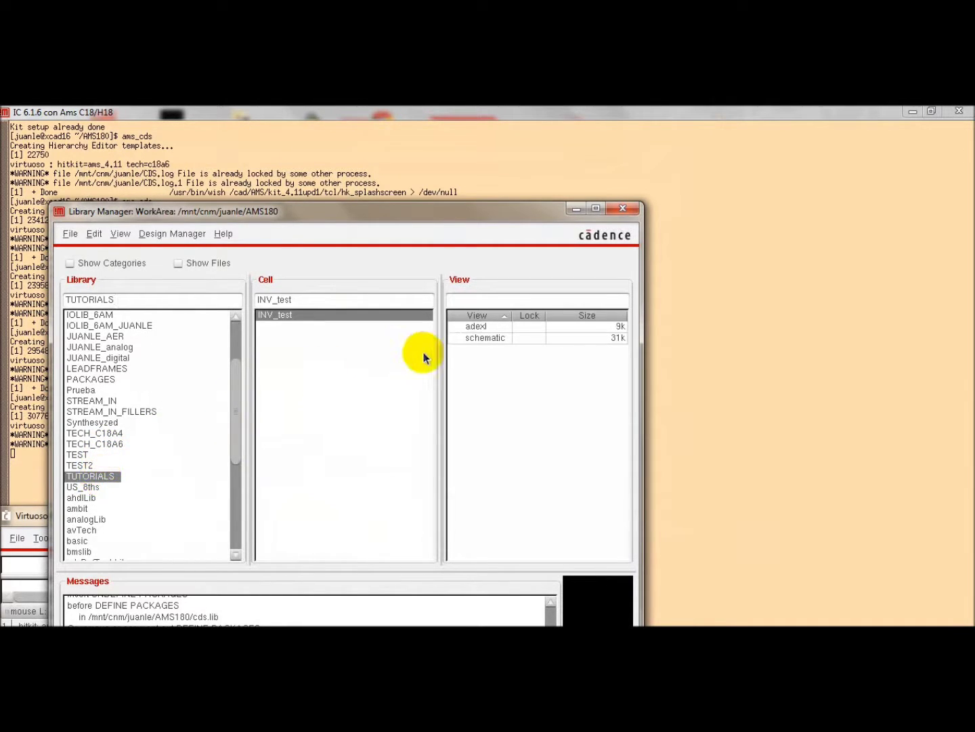
double_click(474, 338)
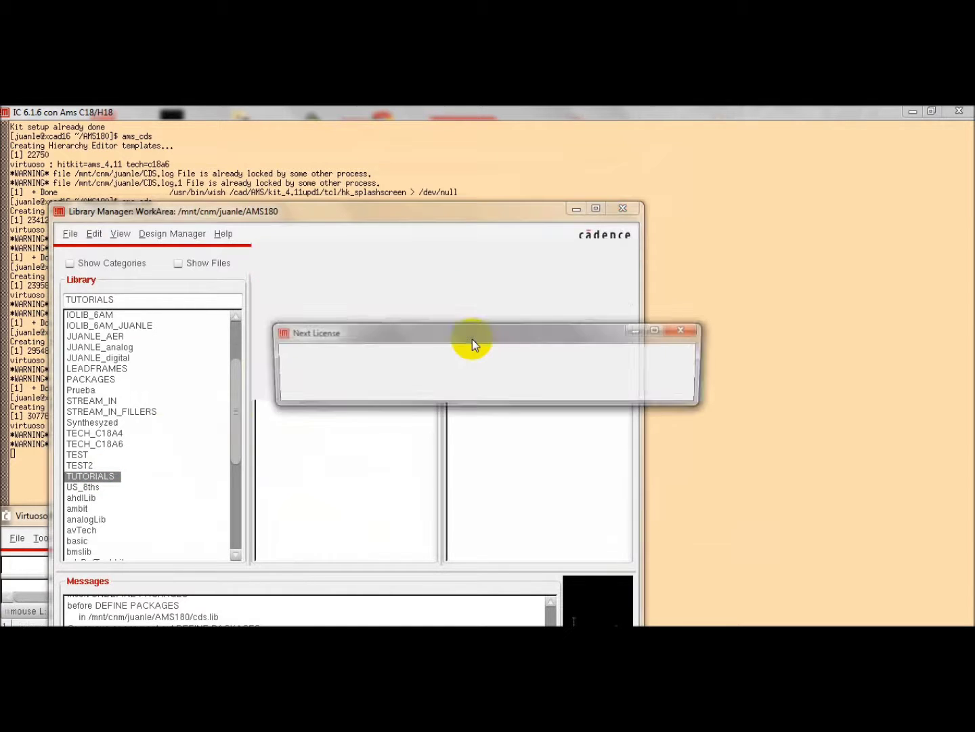
left_click(405, 386)
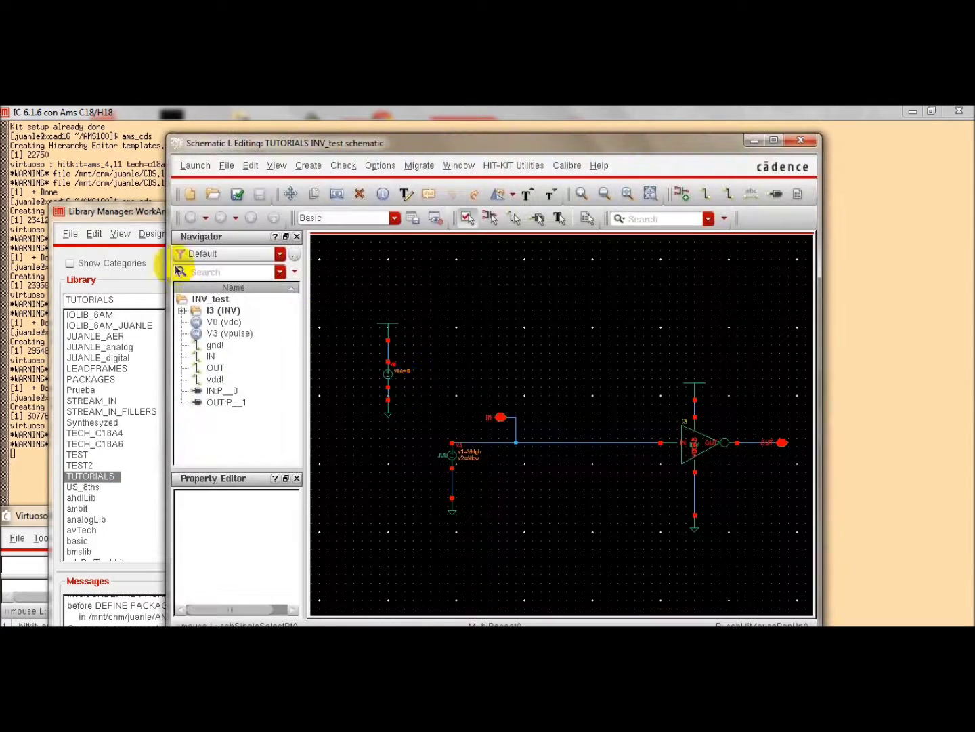
Step: Minimize the Library Manager so the INV_test schematic editor stays in front
left_click(148, 211)
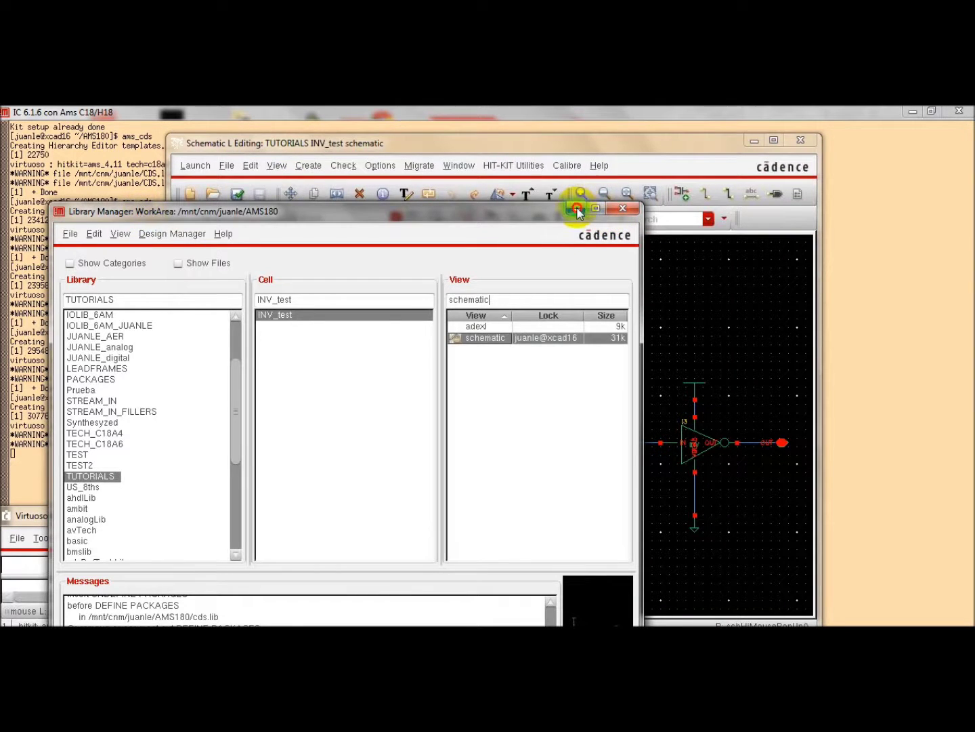
left_click(577, 210)
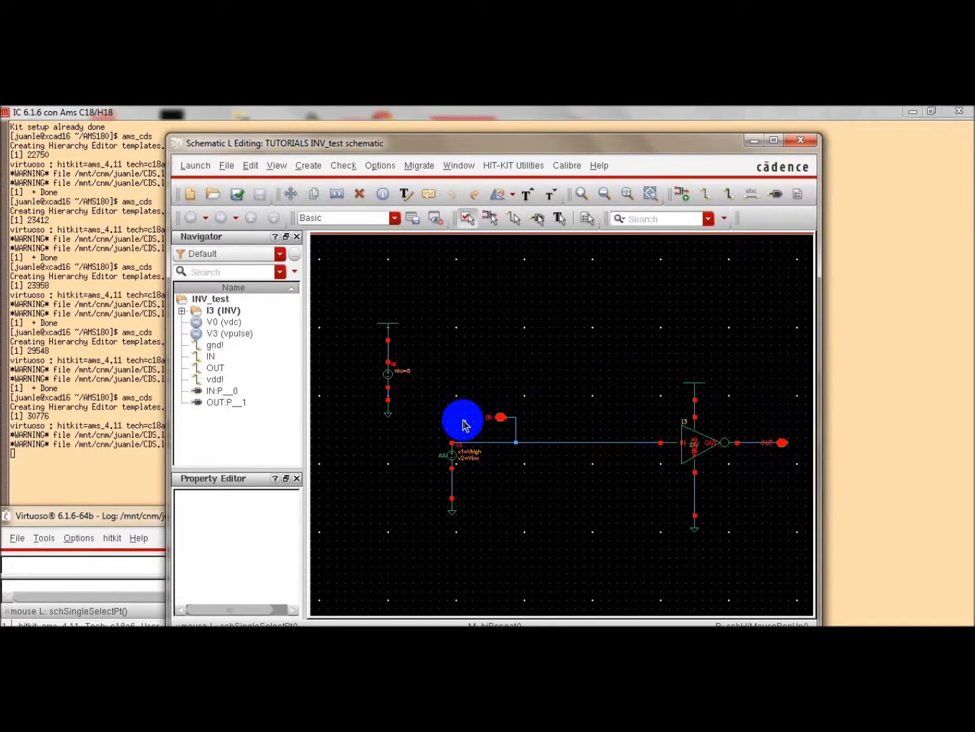
left_click(443, 465)
double_click(443, 460)
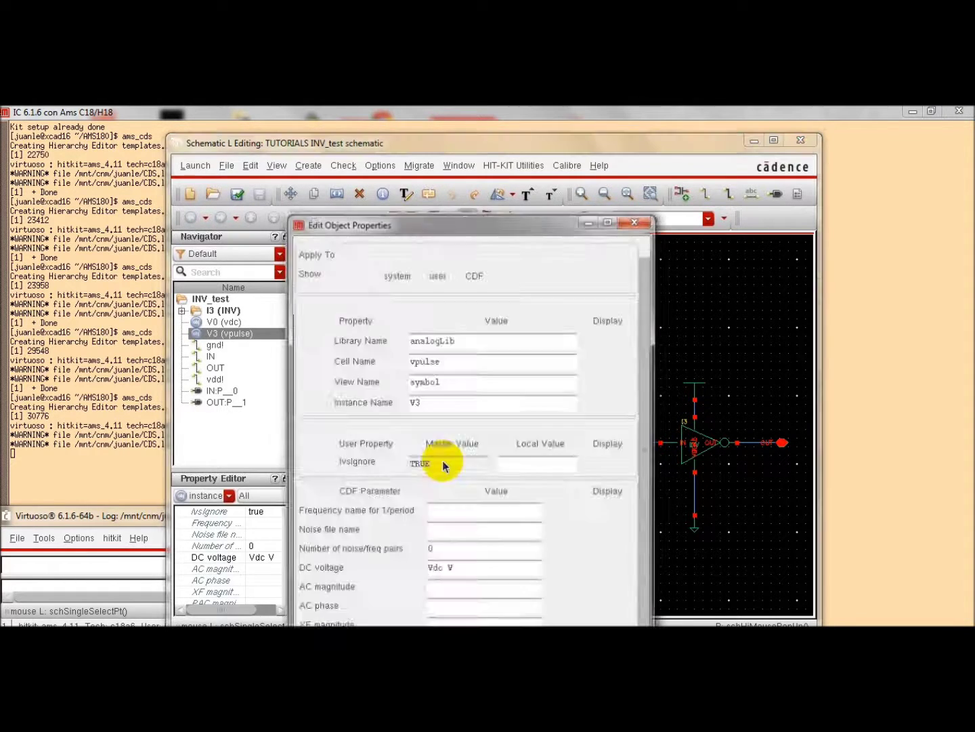
left_click_drag(473, 225, 468, 122)
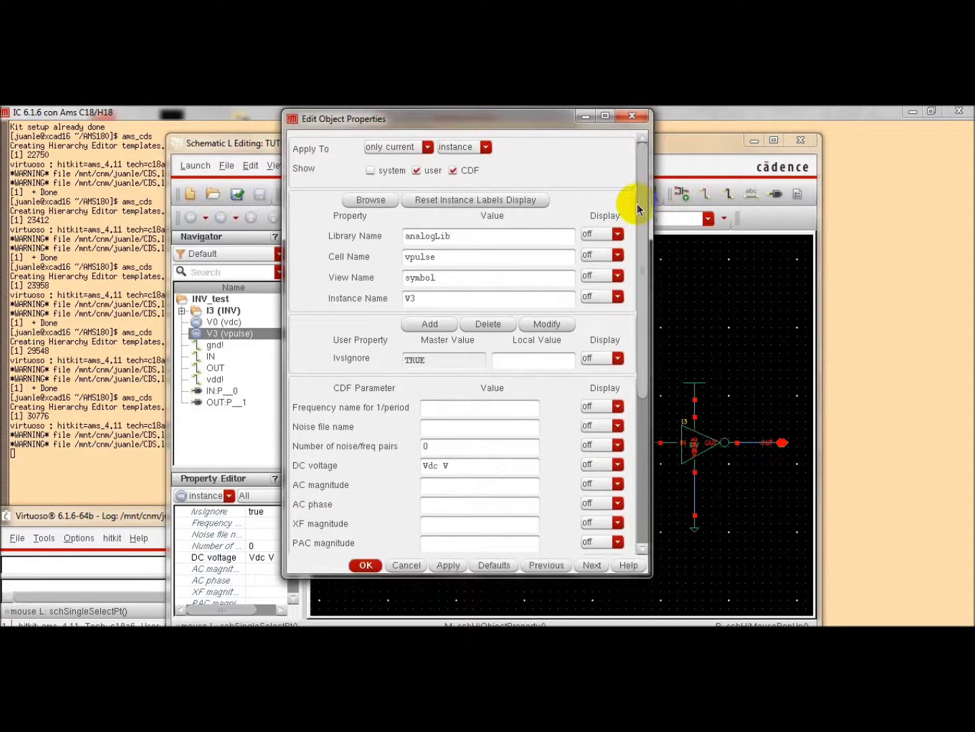
left_click_drag(640, 203, 639, 307)
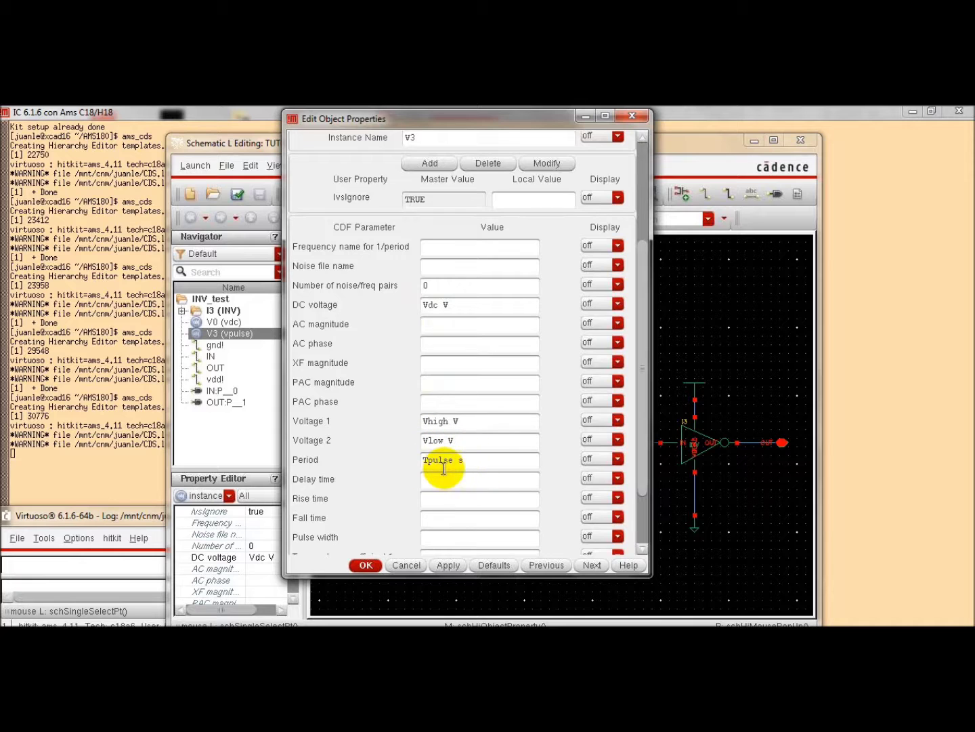
left_click(364, 566)
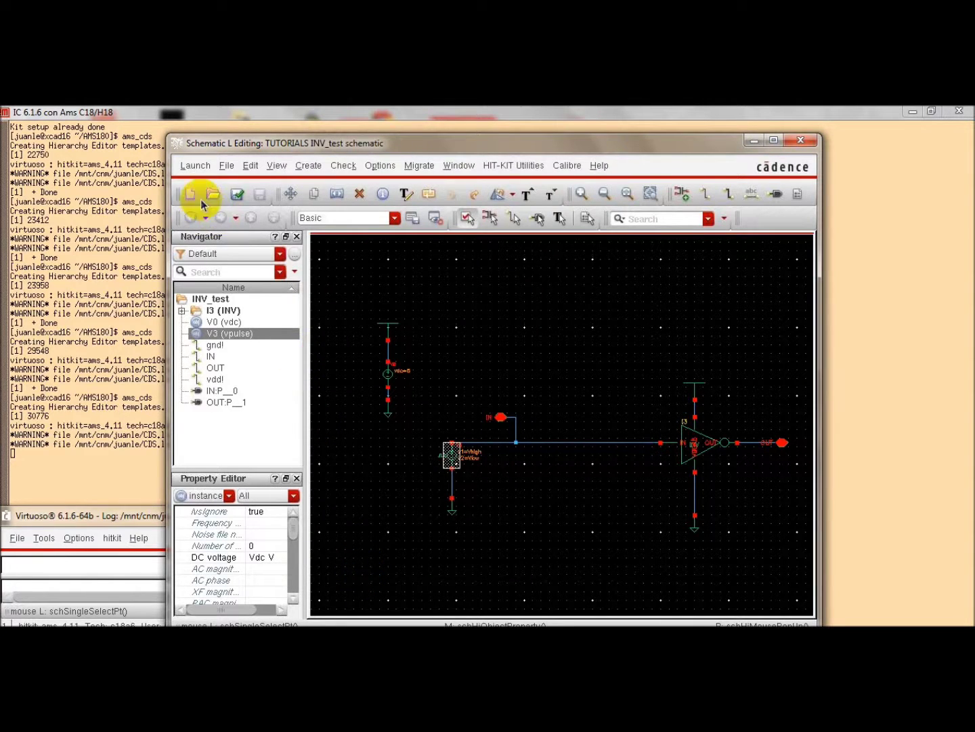
Step: Launch ADE GXL with a new adexl view for INV_test, overwriting the existing one
left_click(195, 168)
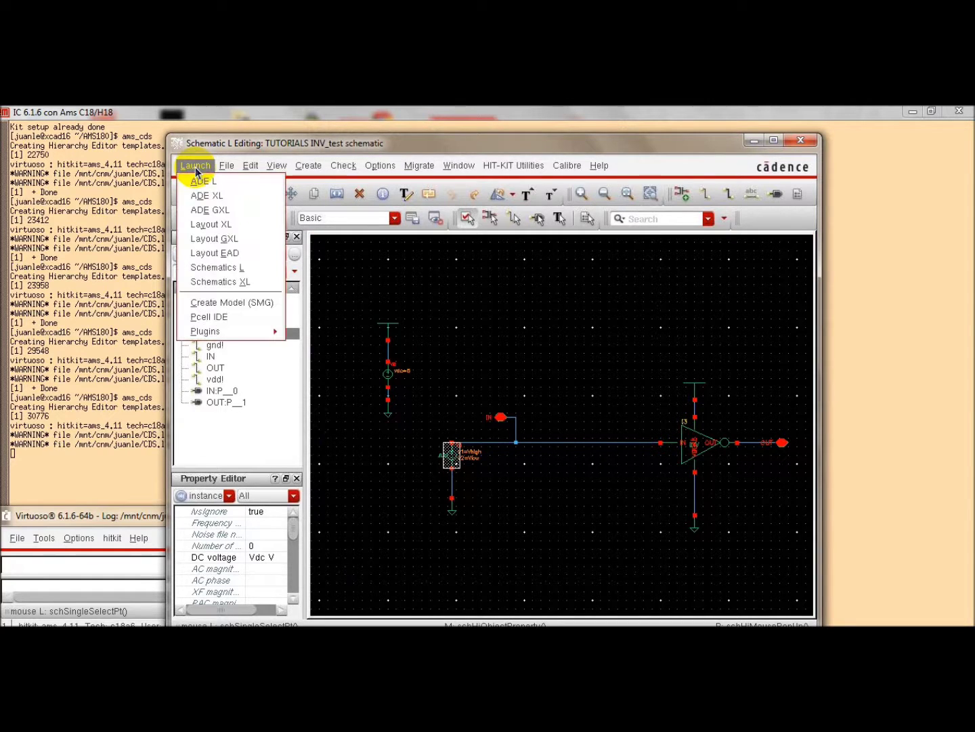
left_click(203, 212)
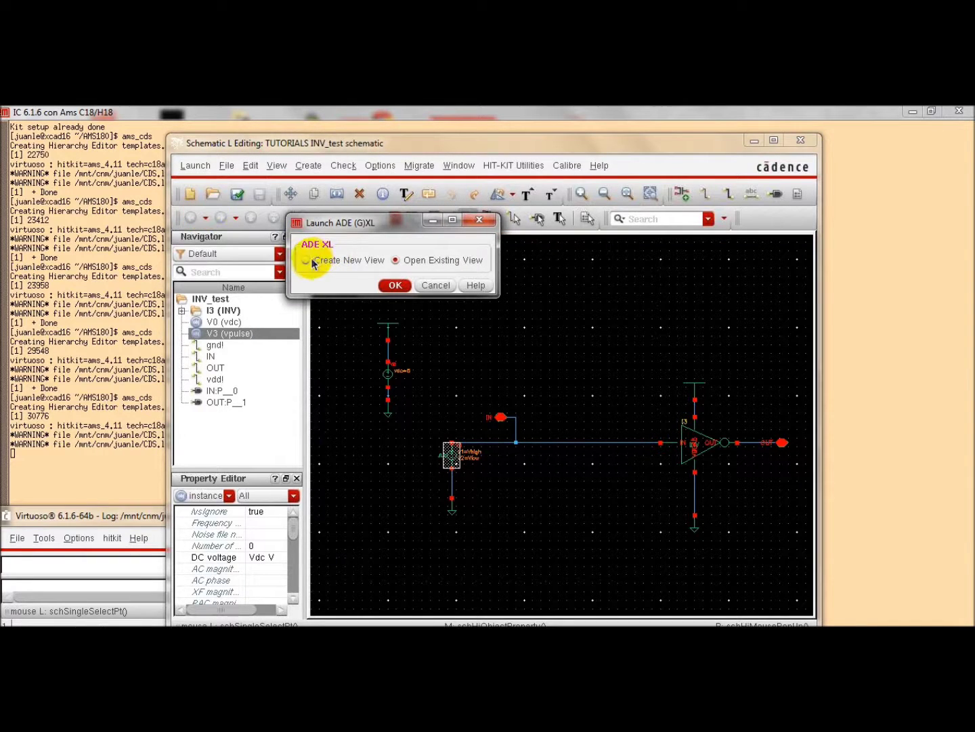
left_click(307, 262)
left_click(393, 286)
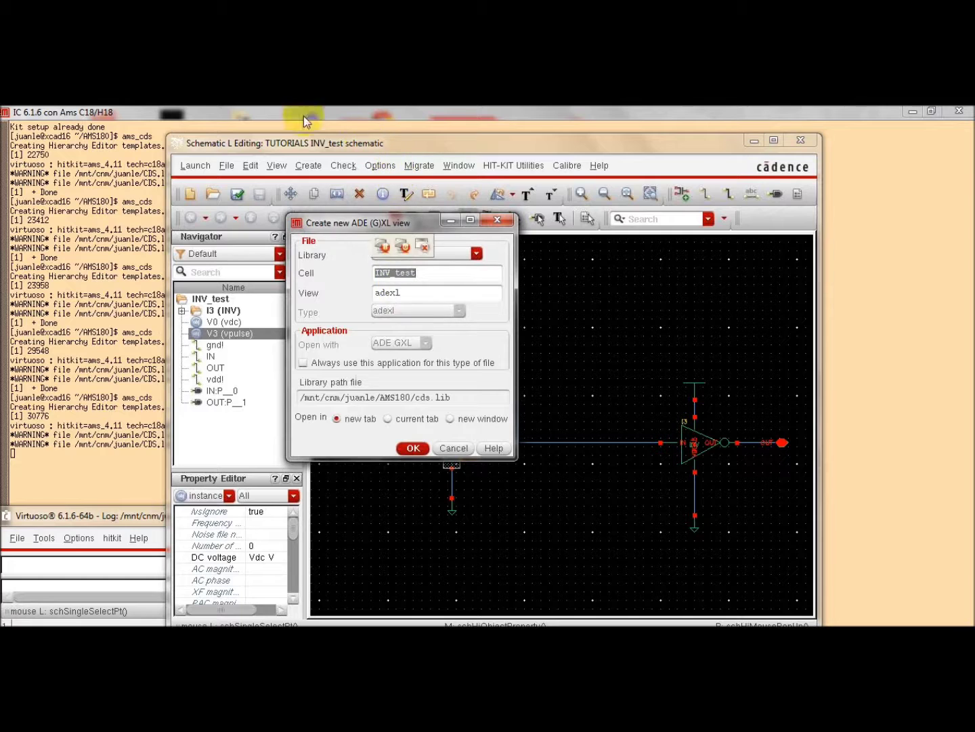
left_click(401, 448)
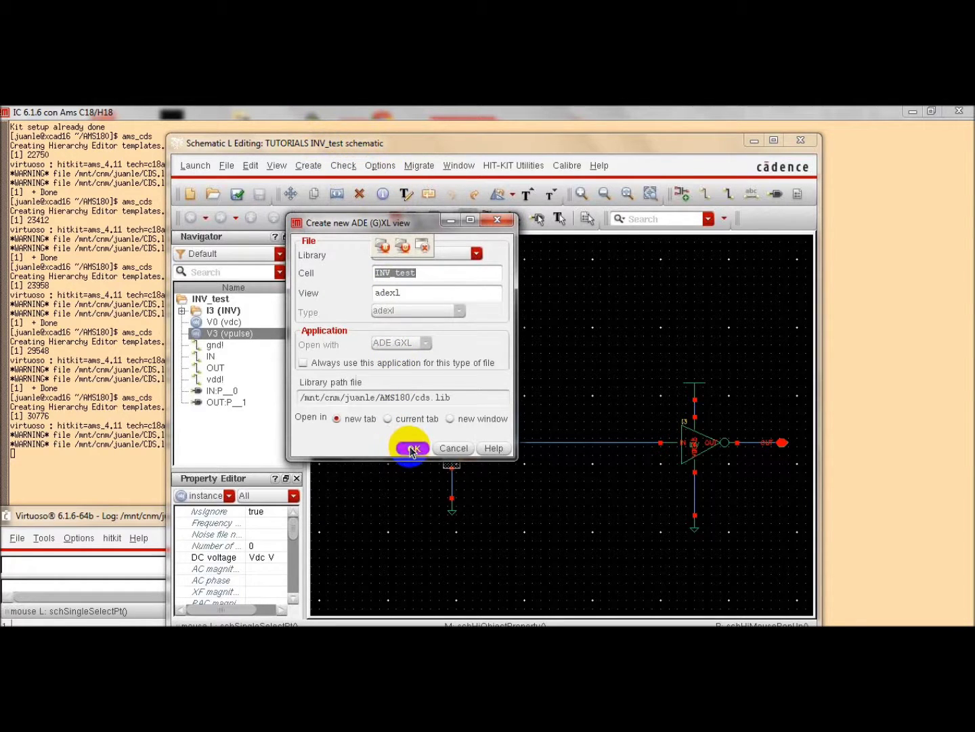
left_click(443, 392)
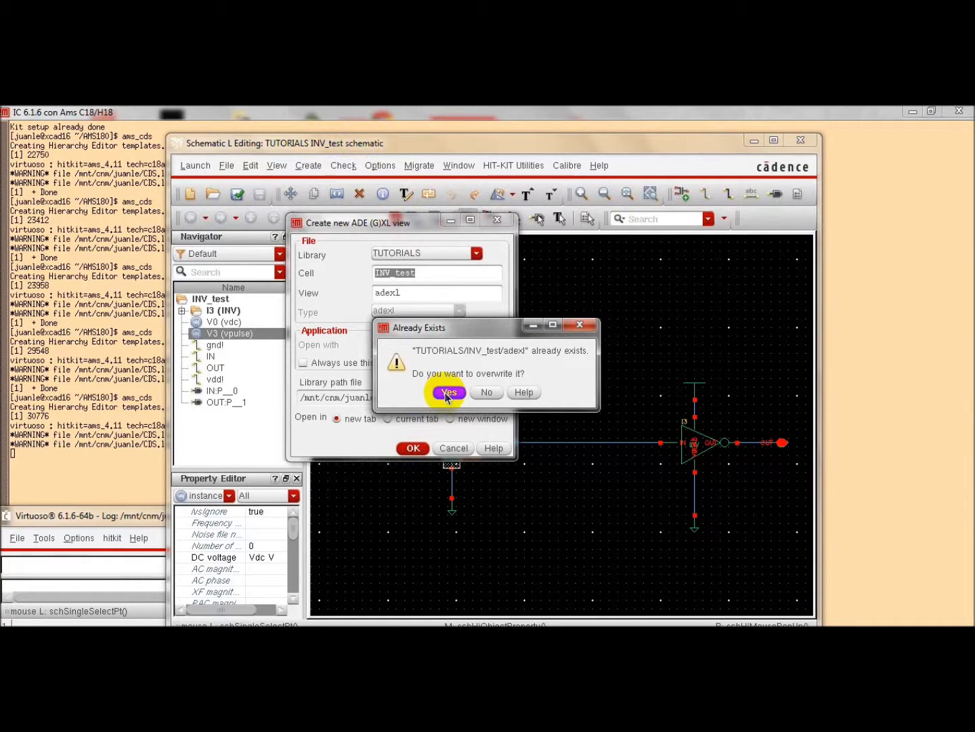
left_click(447, 393)
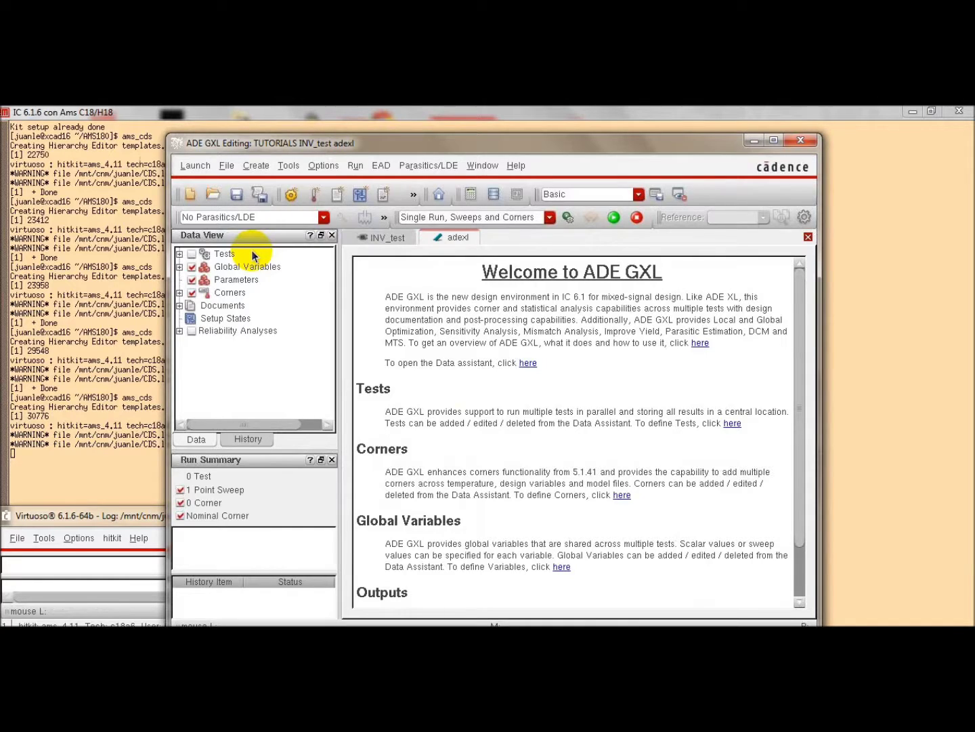
Step: Add test TUTORIALS:INV_test:1 from the INV_test schematic and reposition its Test Editor
left_click(179, 254)
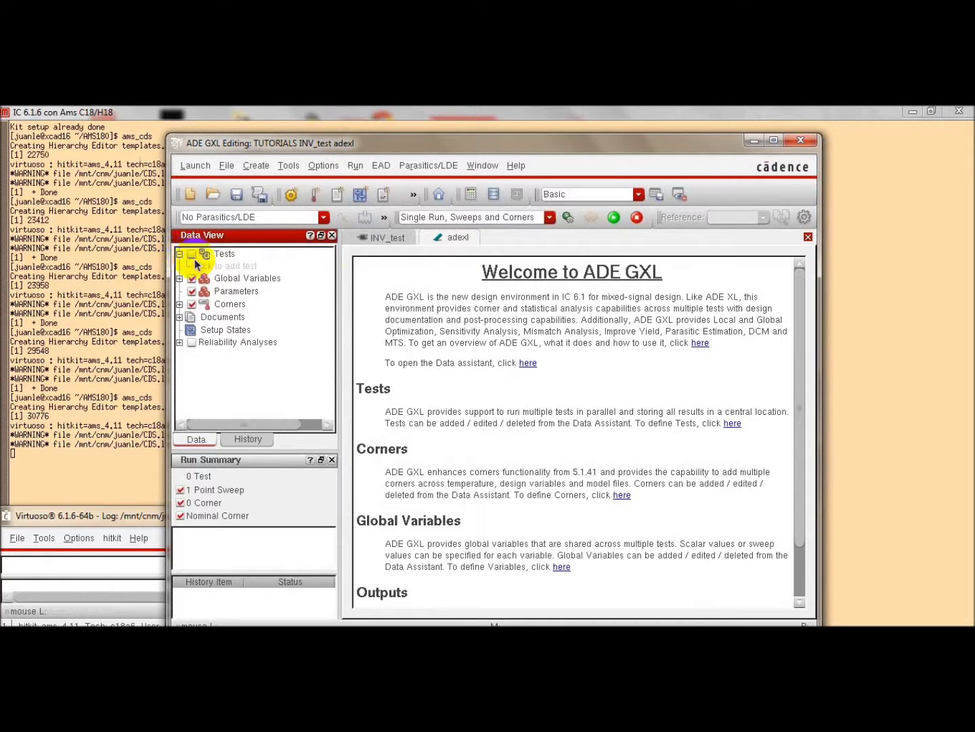
double_click(205, 267)
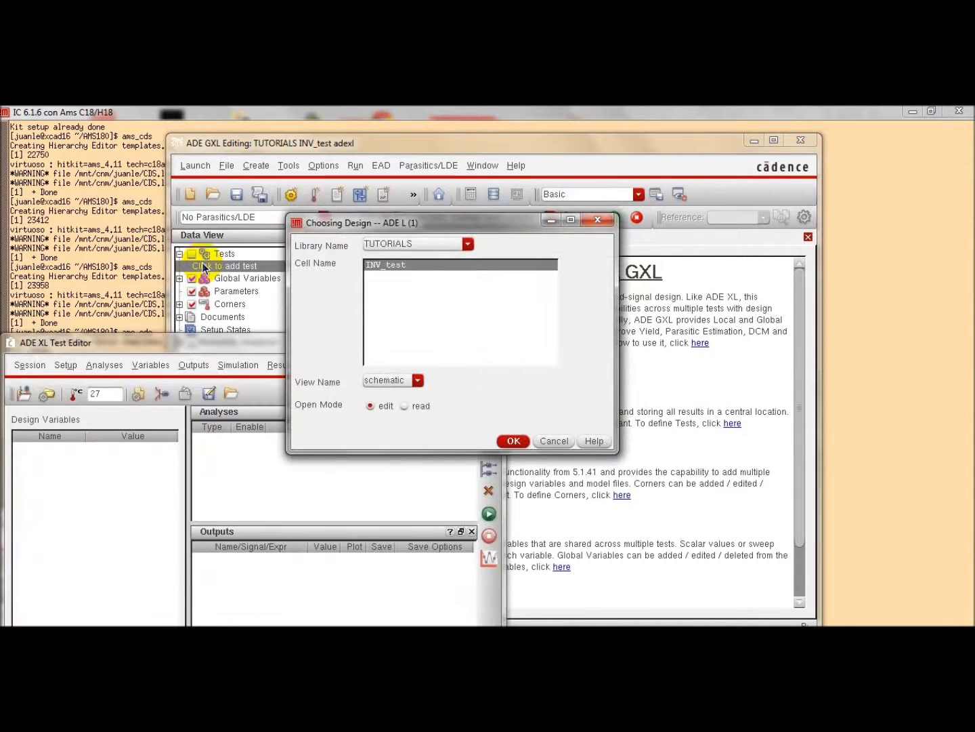
left_click(509, 440)
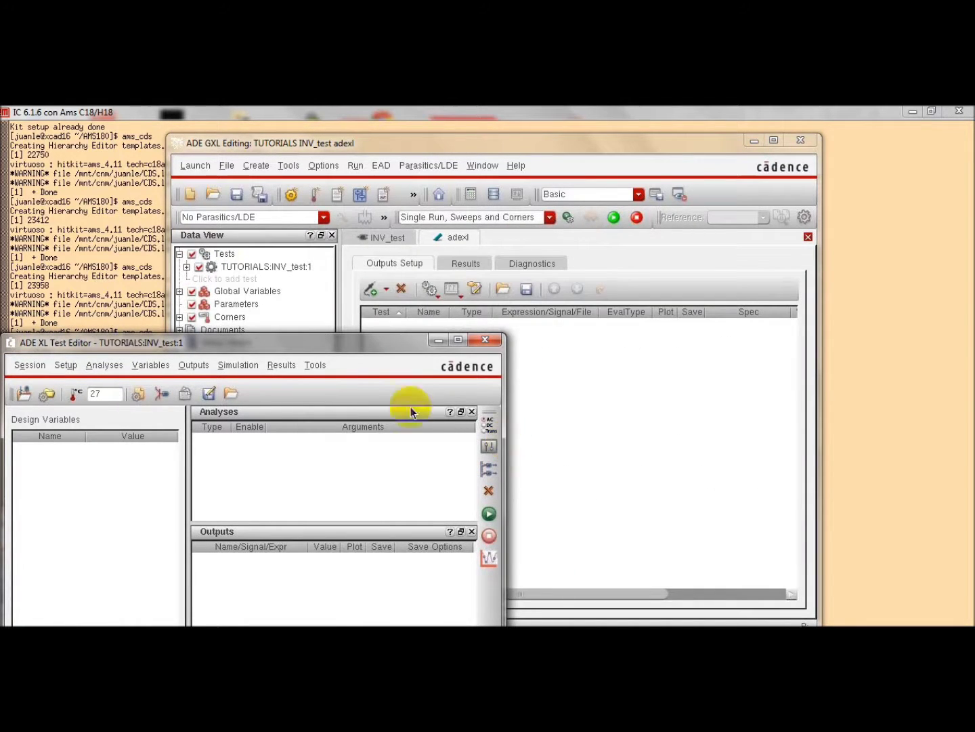
left_click_drag(265, 339, 313, 218)
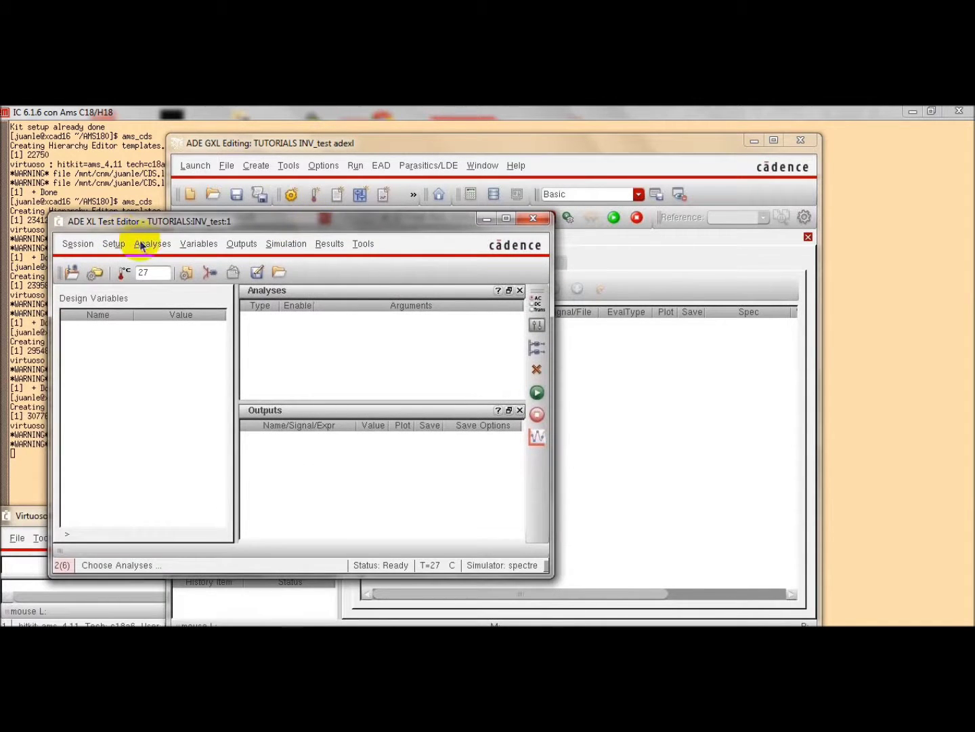
left_click(192, 247)
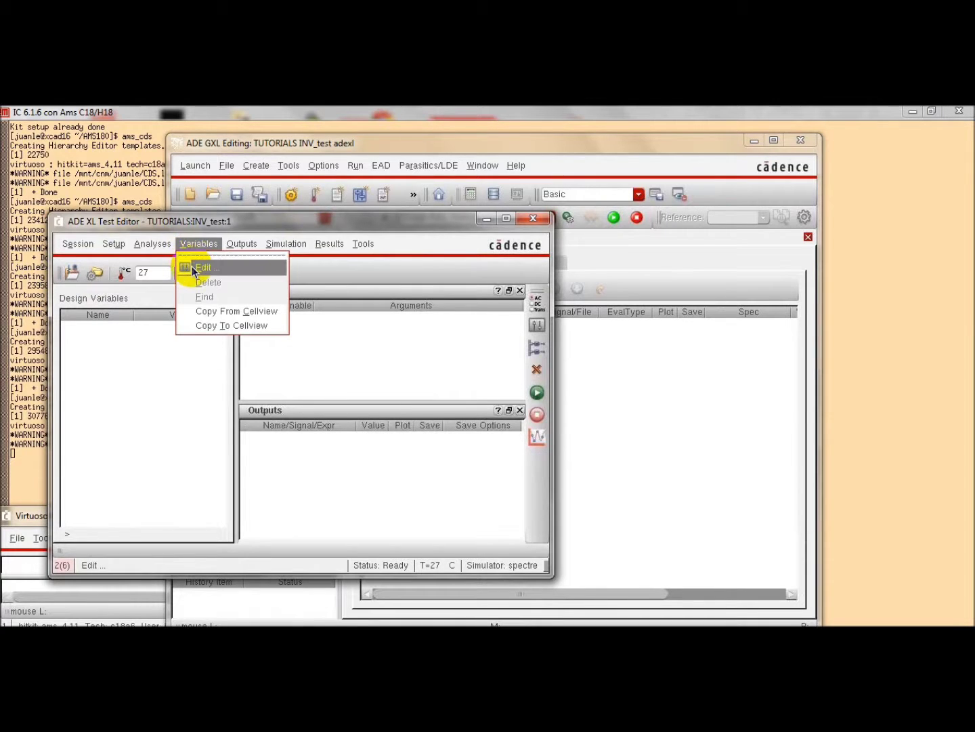
Step: Copy the schematic's design variables into the test
left_click(198, 312)
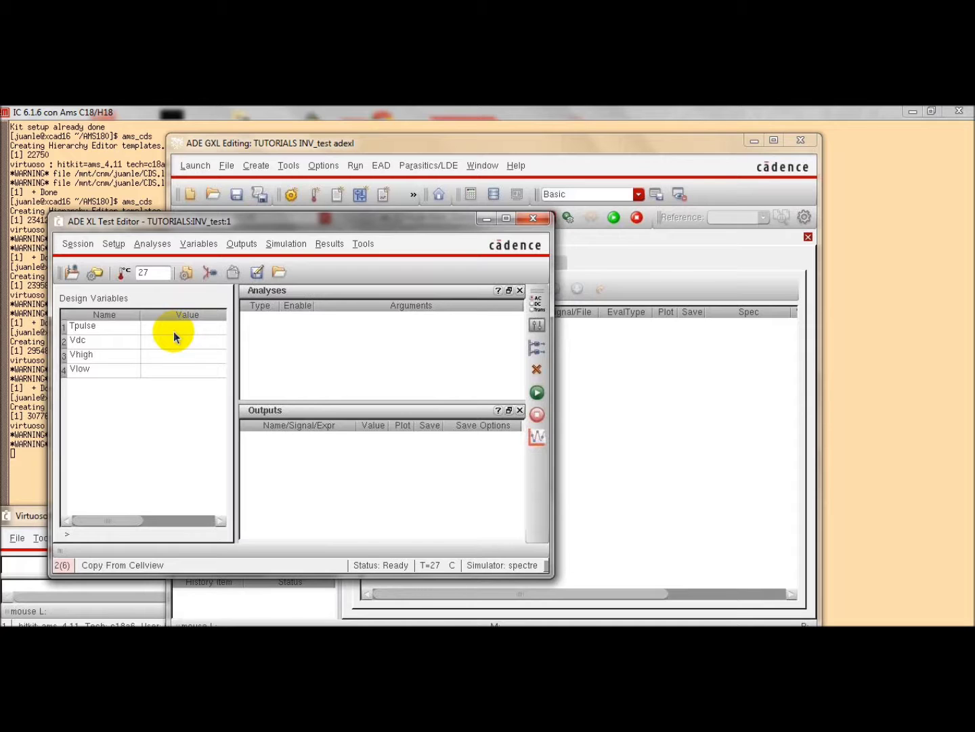
double_click(169, 328)
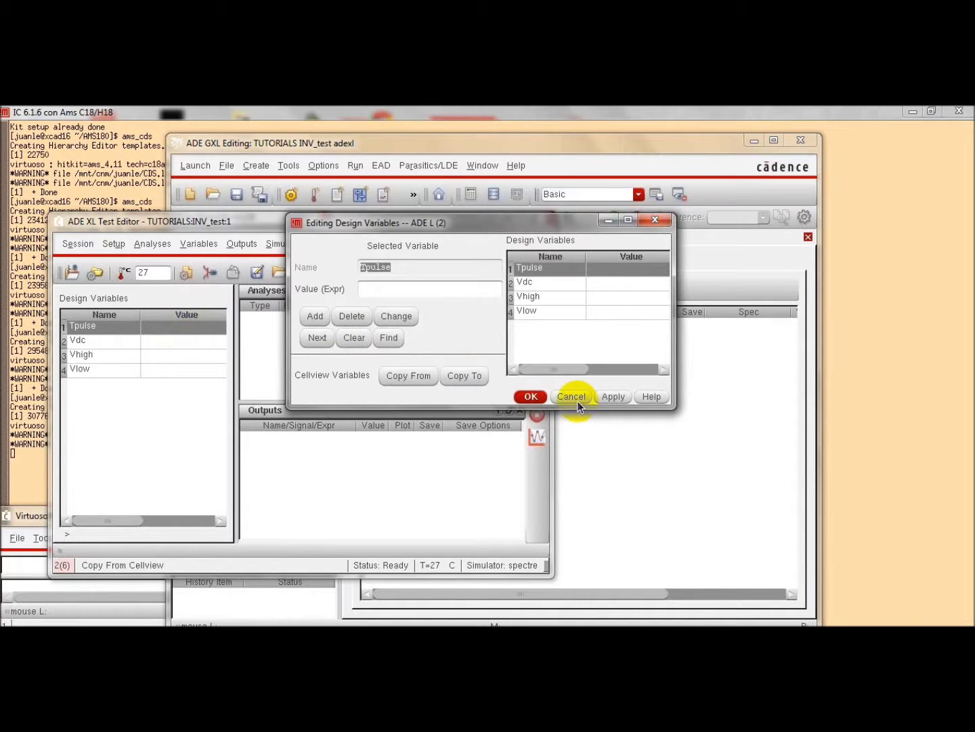
left_click(575, 400)
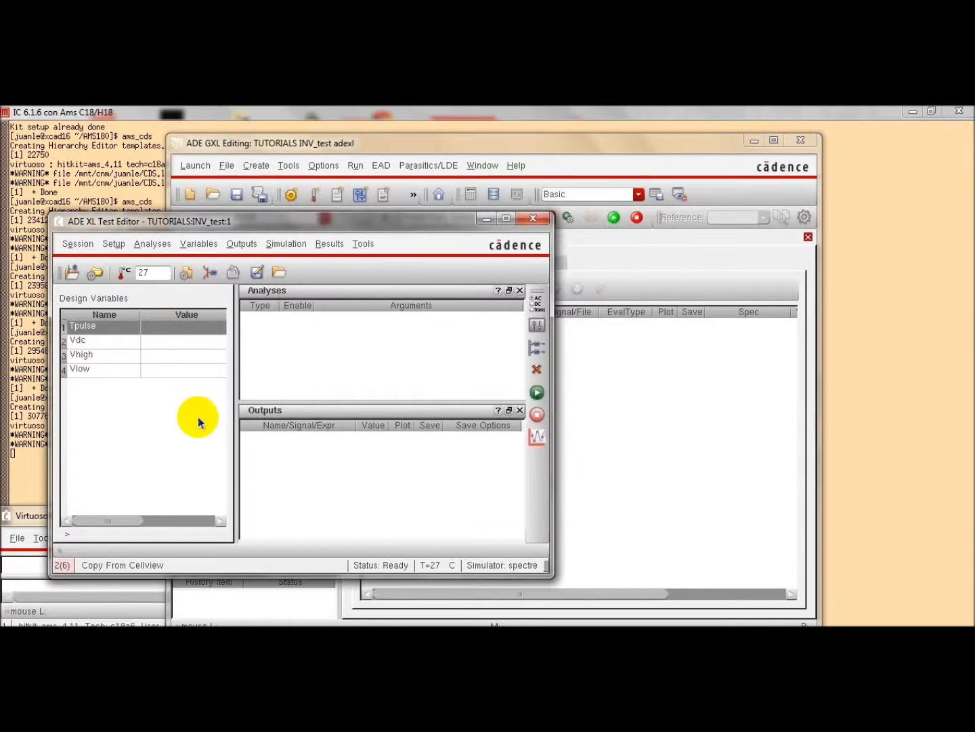
Step: Set design variable values Tpulse 1m, Vdc 0, Vhigh 5 and Vlow 0
left_click(157, 327)
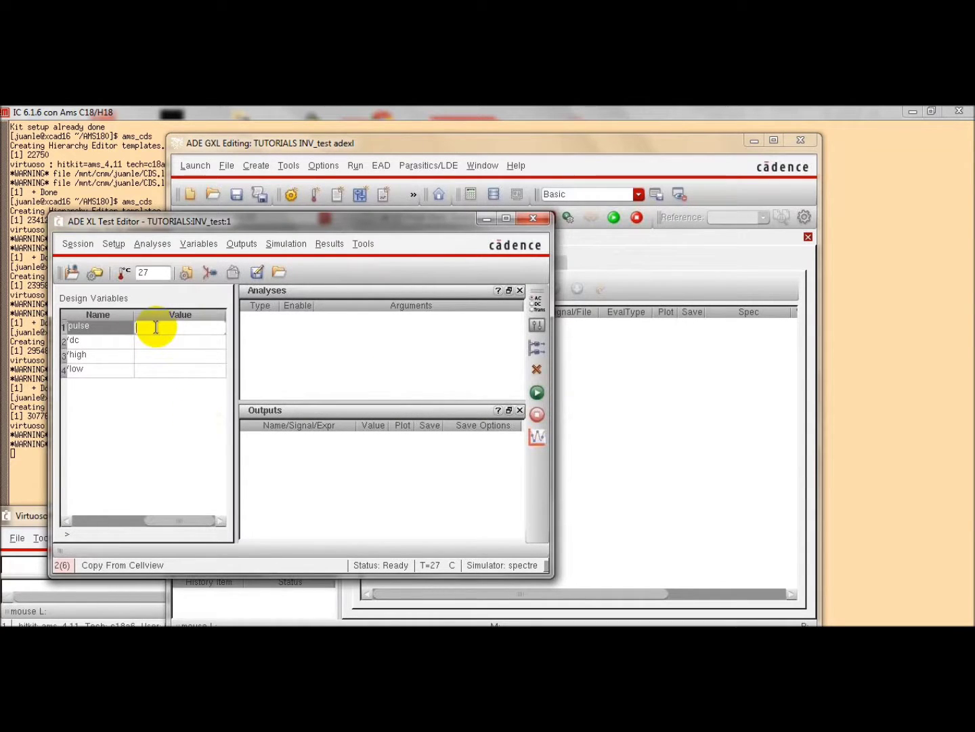
type("1m")
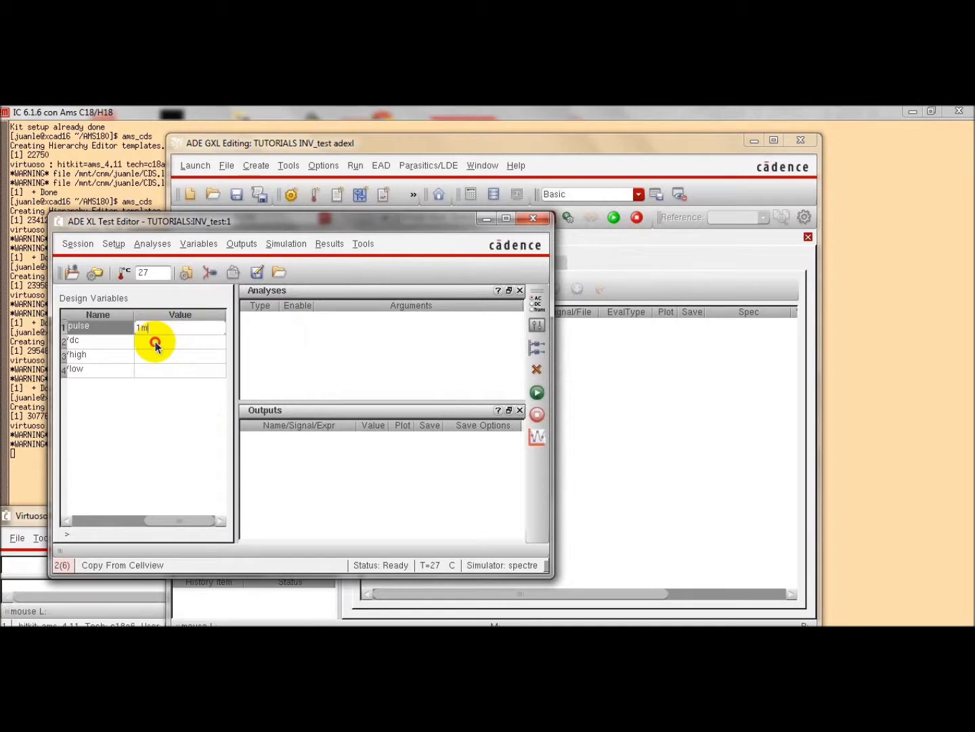
left_click(155, 344)
type("0")
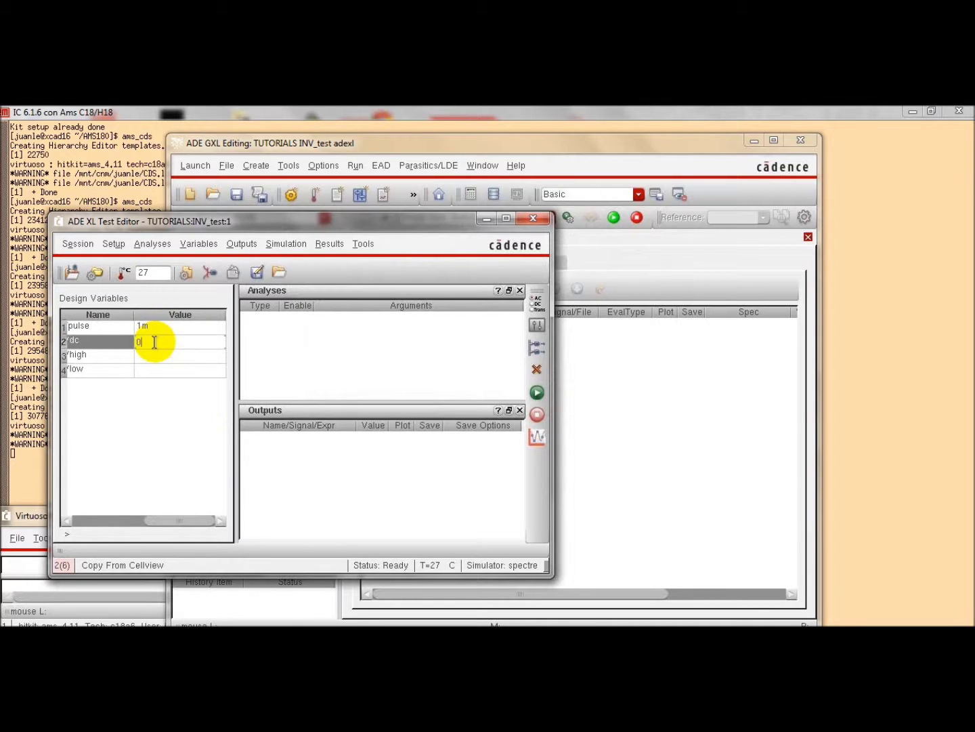
left_click(152, 354)
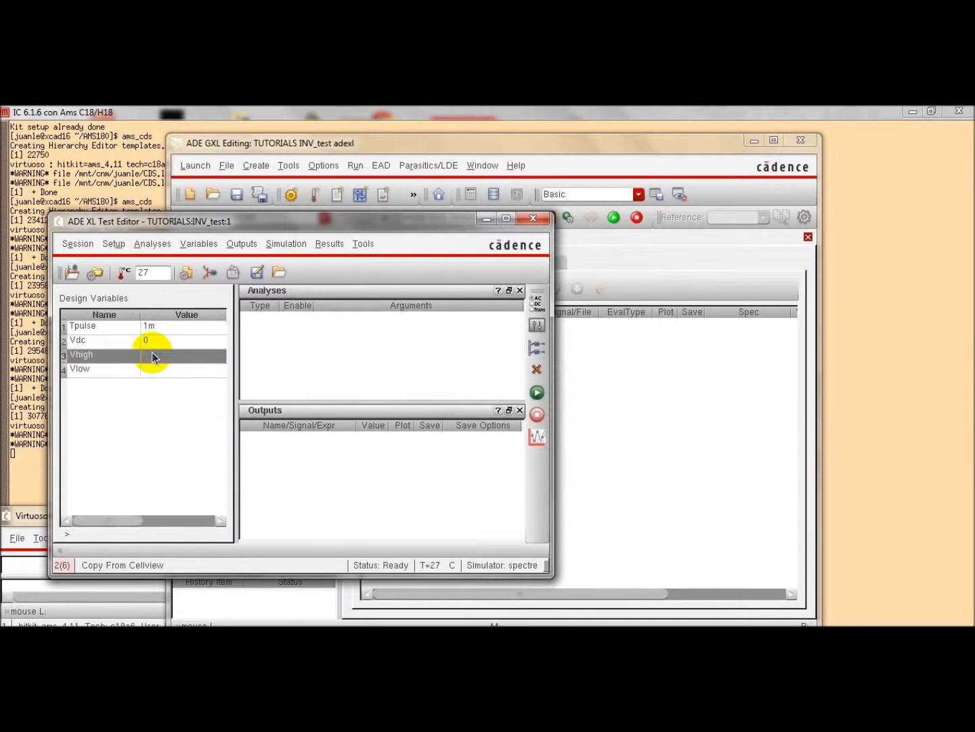
type("5")
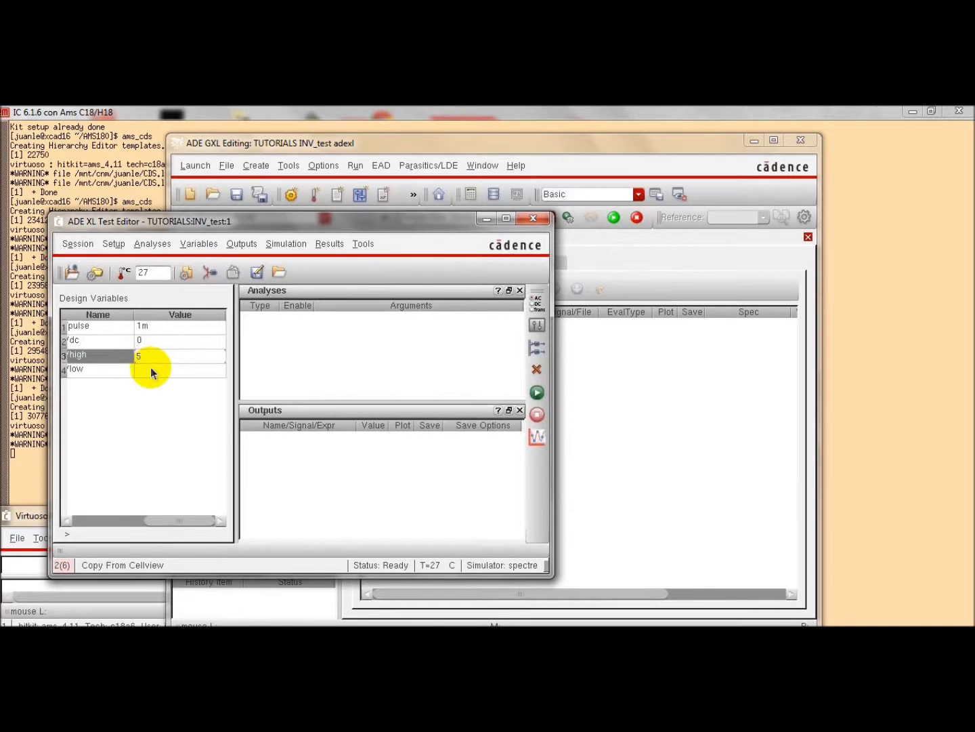
left_click(150, 368)
type("0")
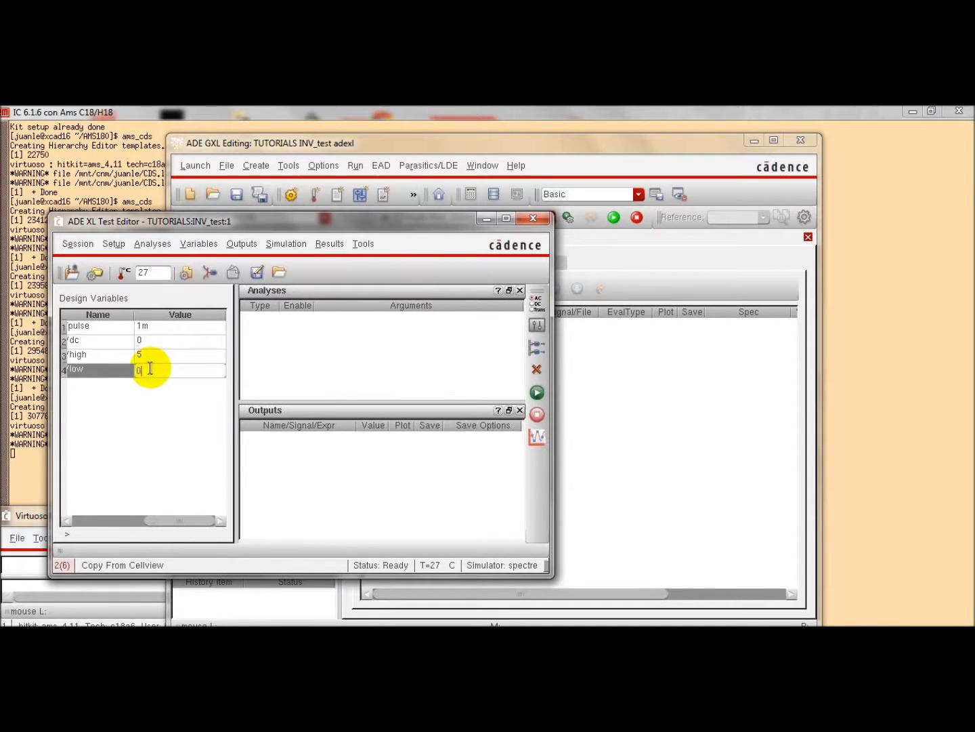
left_click(143, 425)
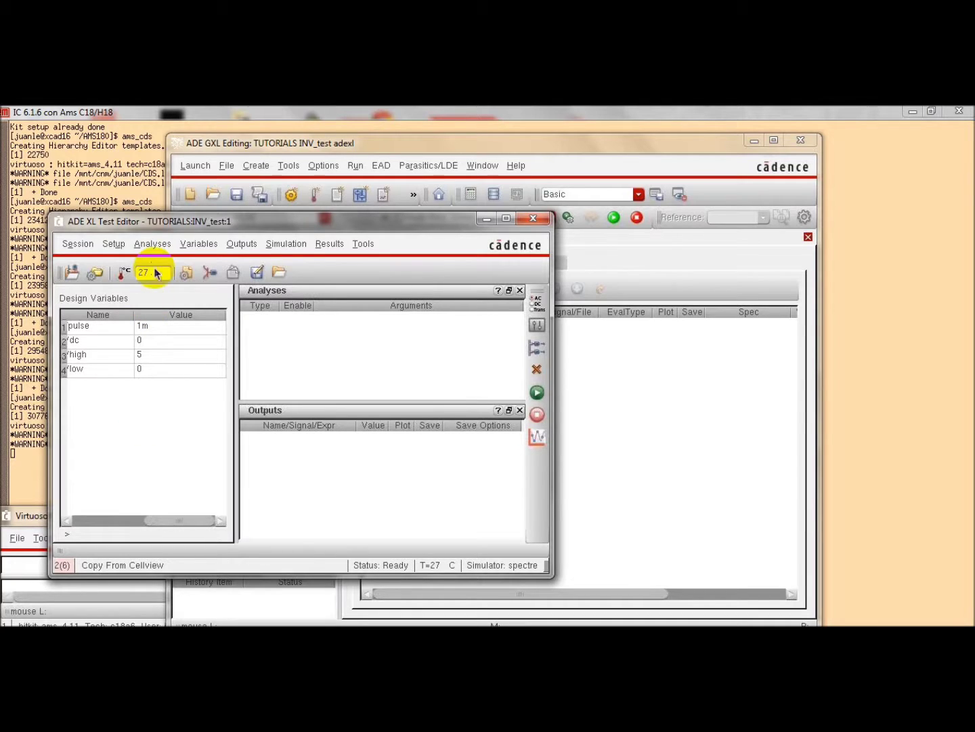
left_click(152, 245)
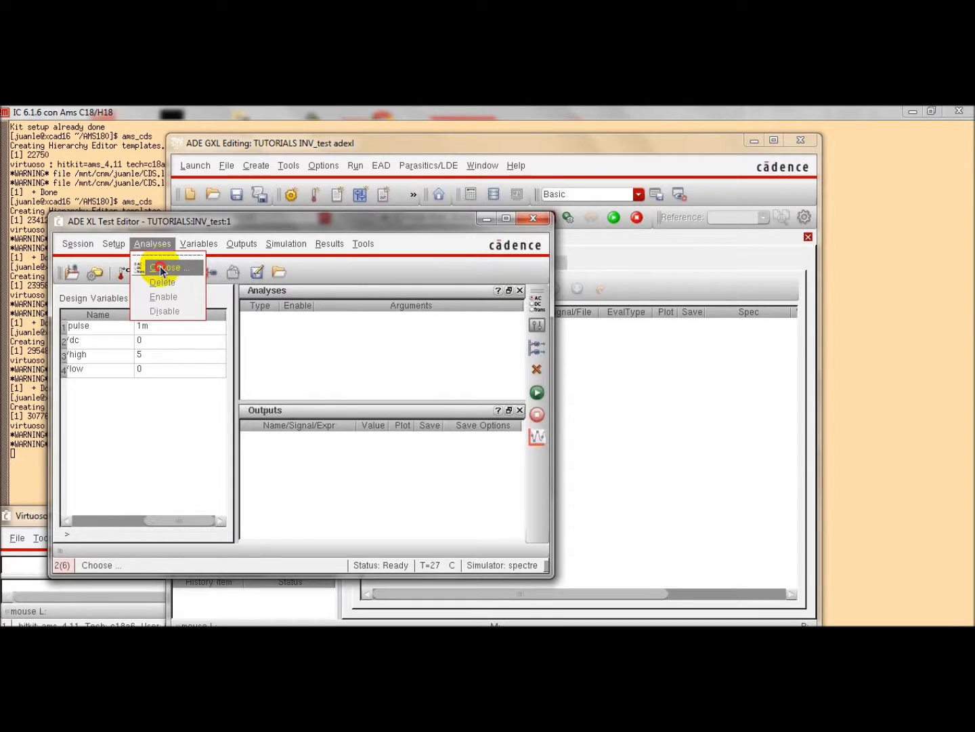
Step: Add a transient analysis with a 1m stop time to the test
left_click(163, 270)
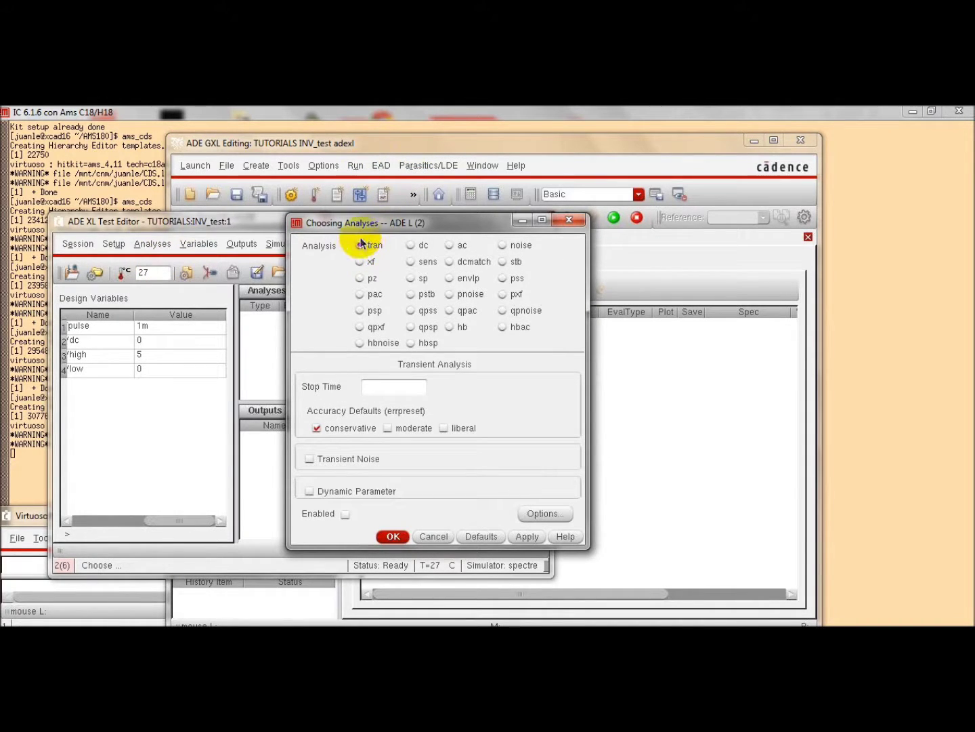
left_click(377, 384)
type("1m")
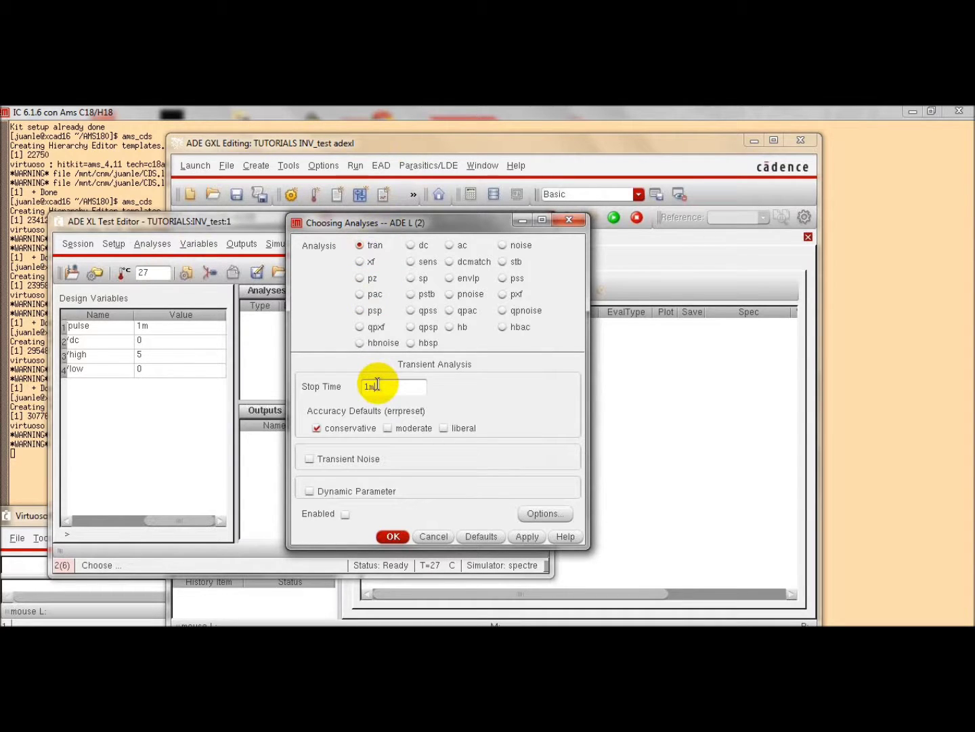
left_click(392, 536)
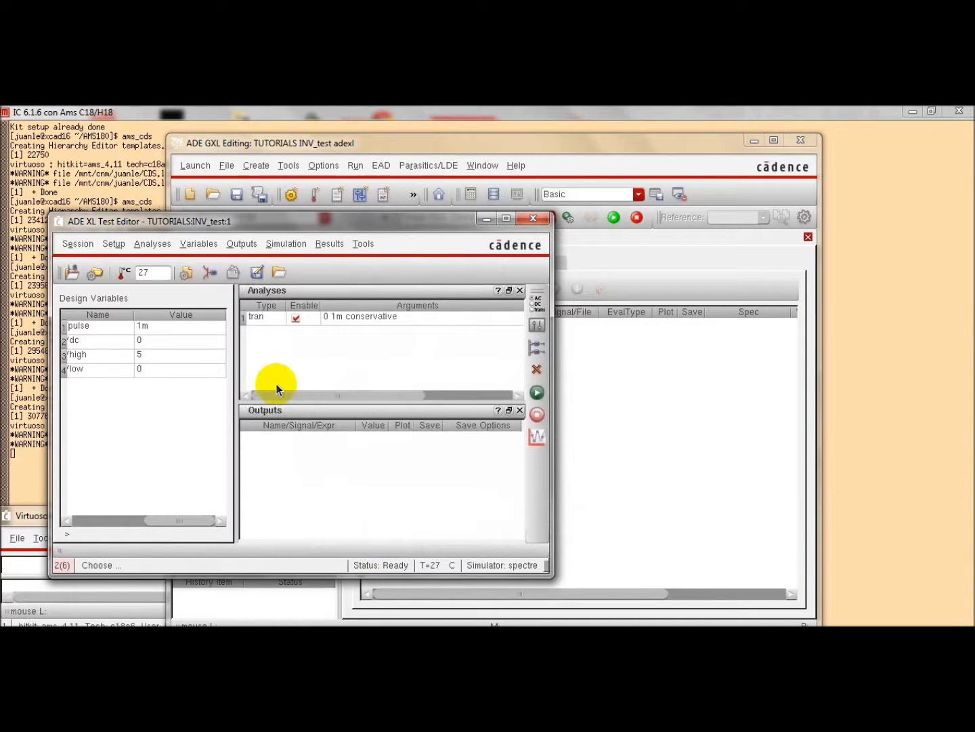
left_click(146, 245)
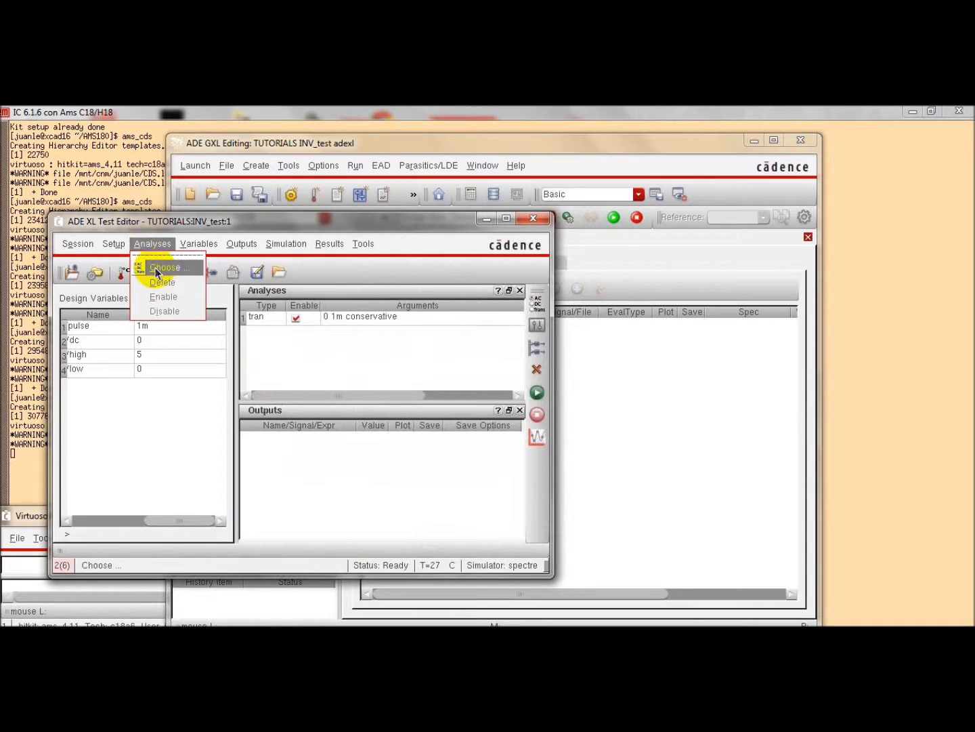
left_click(158, 269)
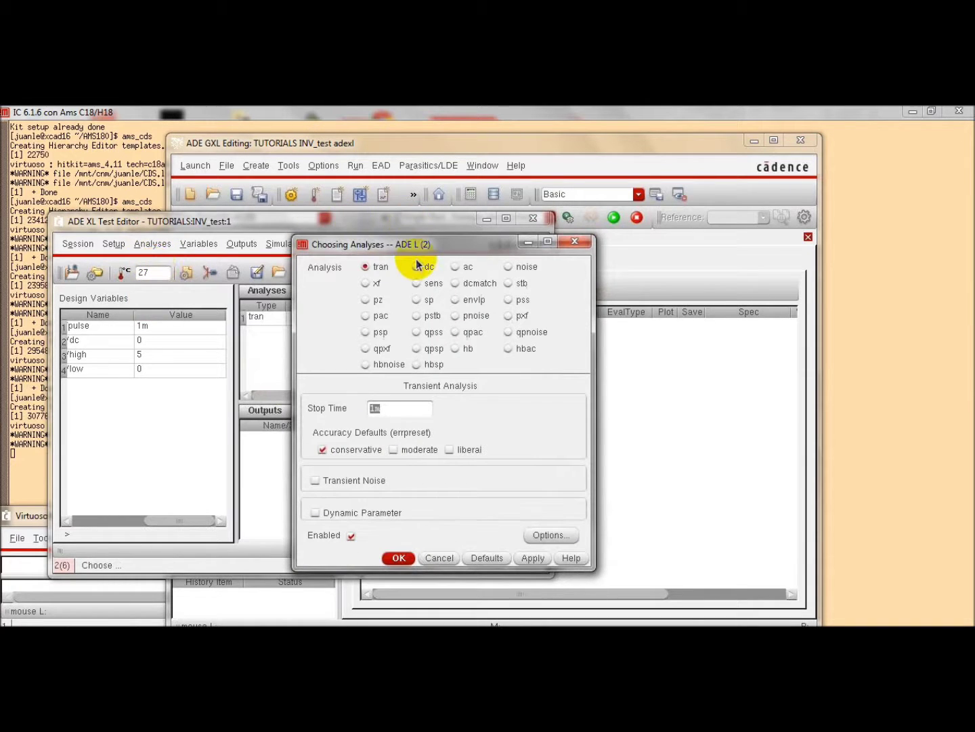
Step: Set up a DC analysis saving the operating point and sweeping design variable Vdc
left_click(418, 266)
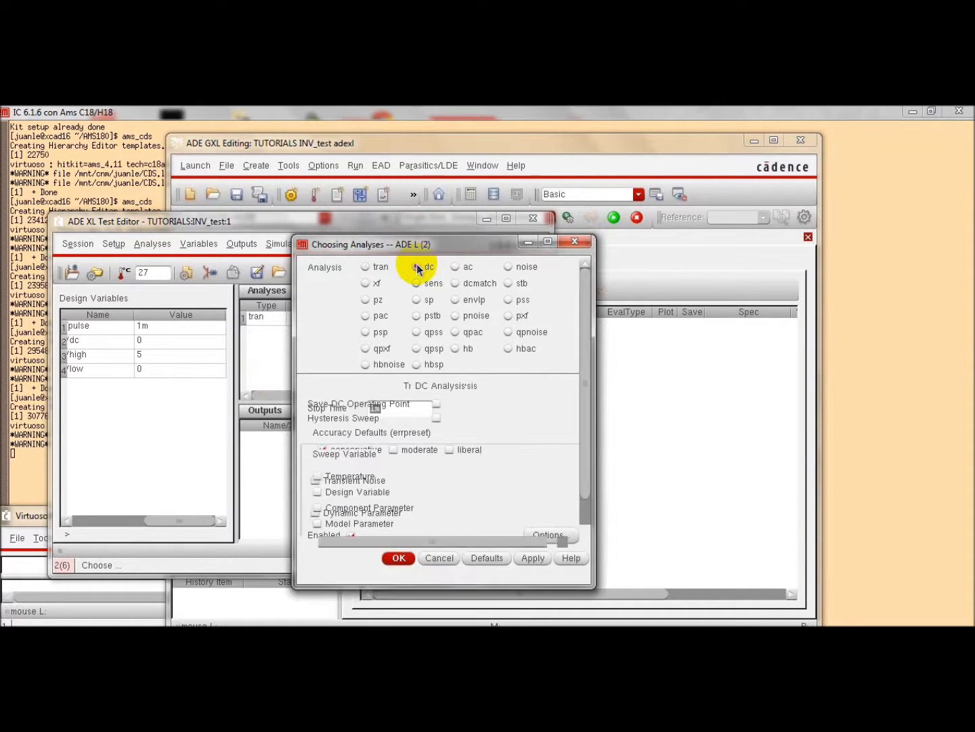
left_click(437, 405)
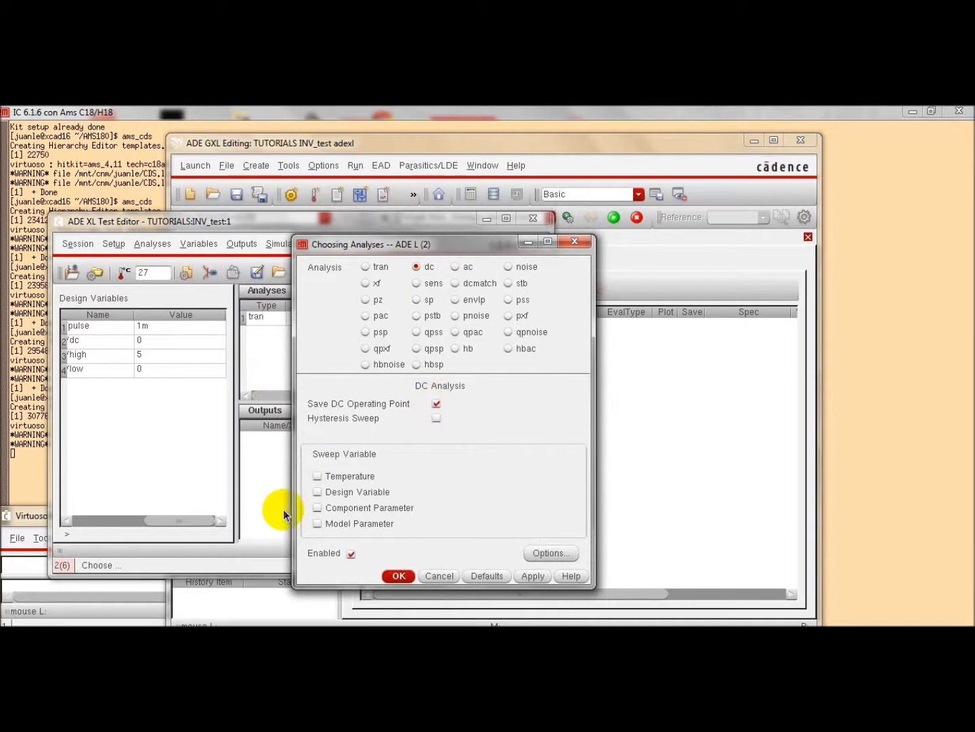
left_click(318, 492)
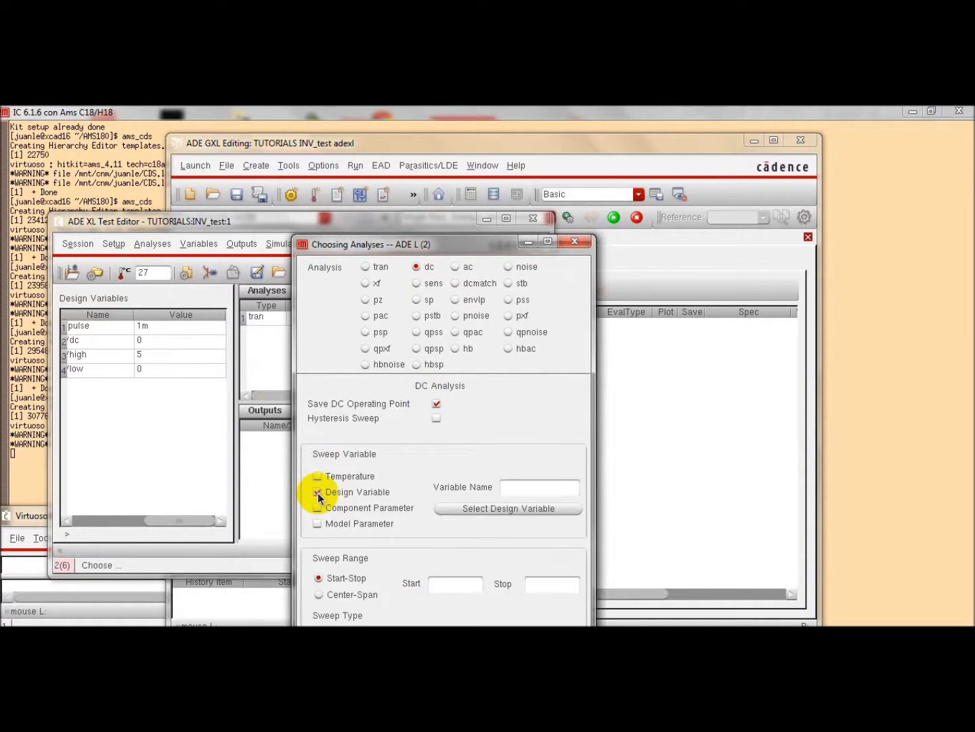
left_click(523, 508)
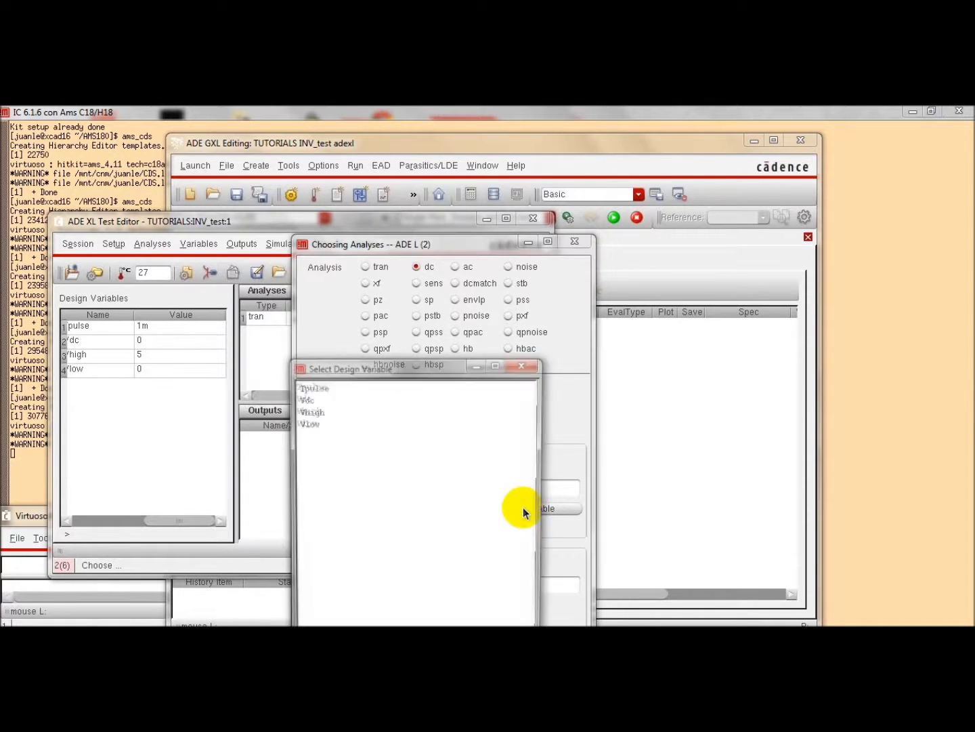
left_click(306, 400)
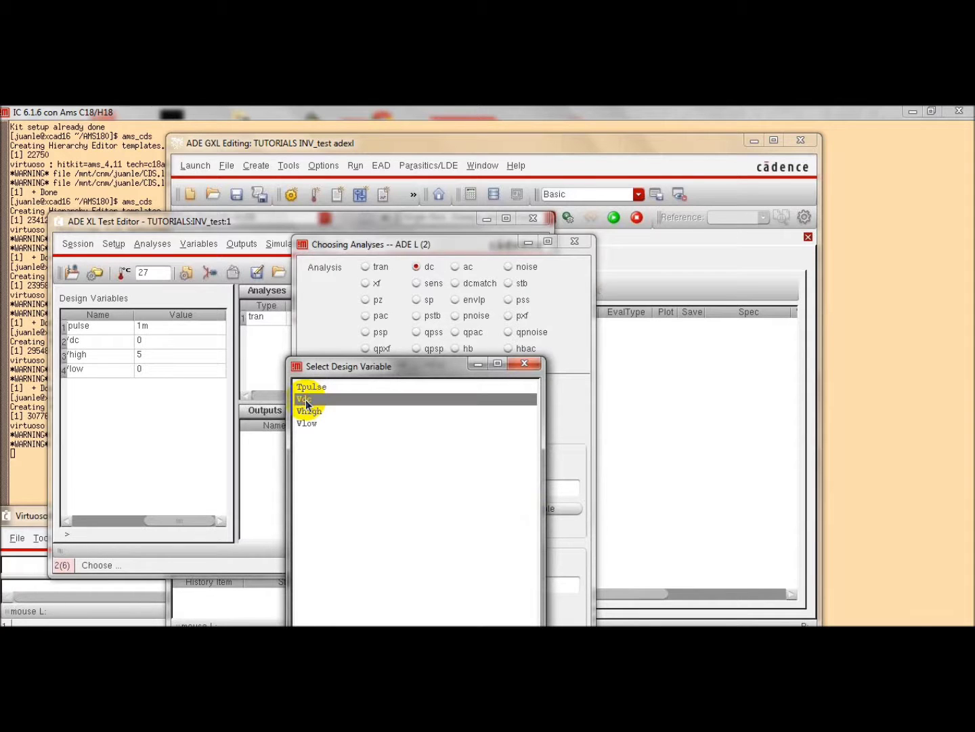
left_click_drag(342, 370, 340, 254)
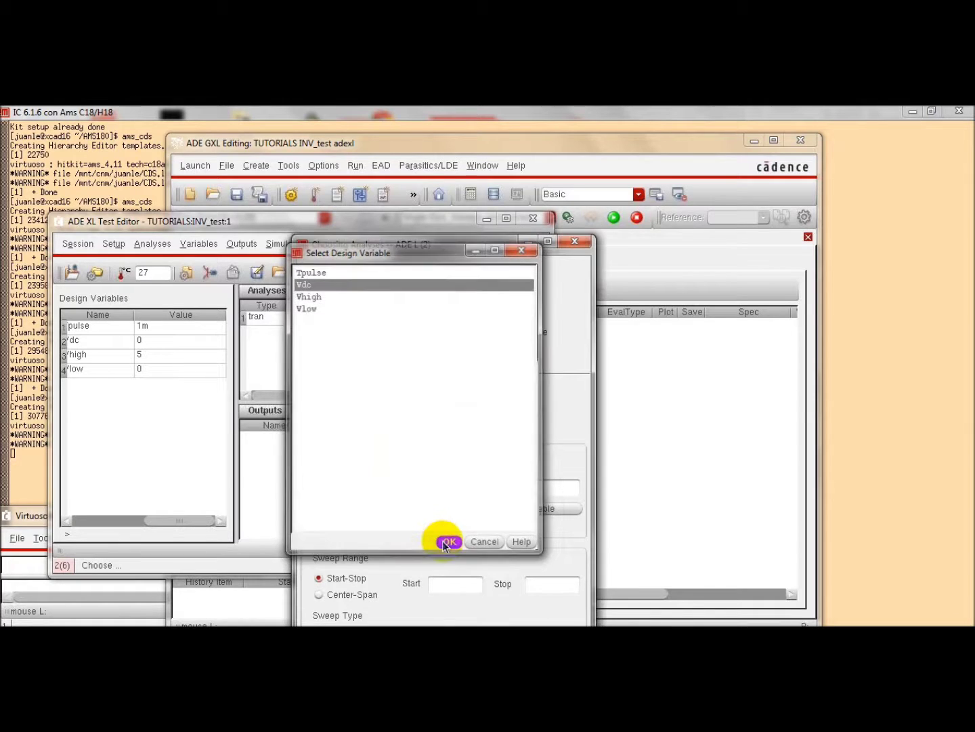
left_click(448, 541)
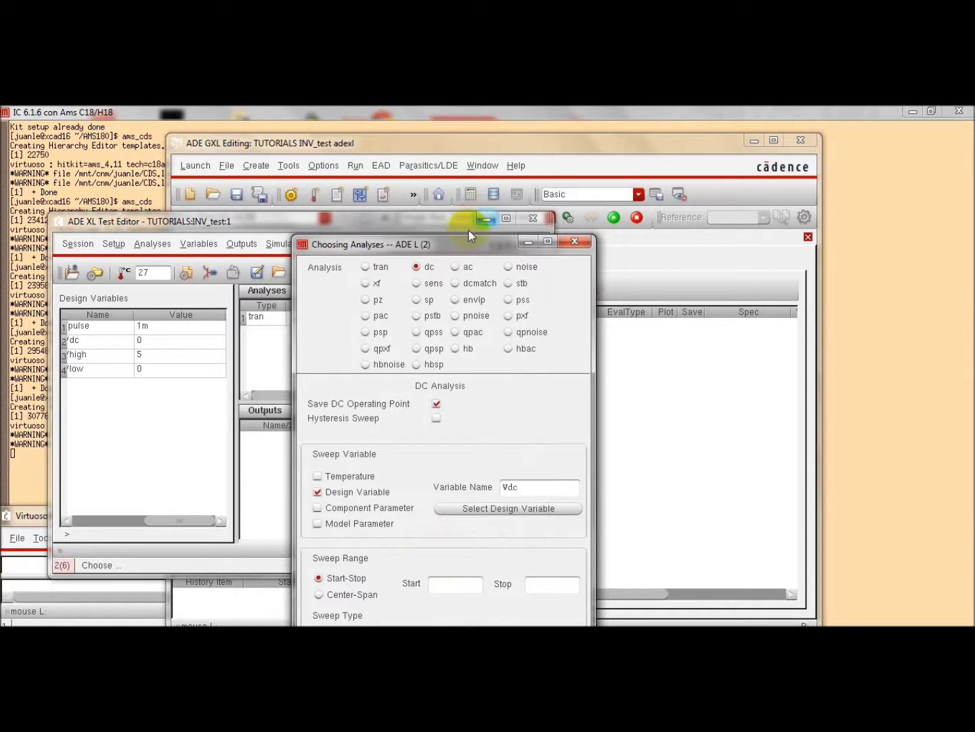
Step: Set the Vdc sweep range from 0 to 5 and add the DC analysis
left_click_drag(462, 243, 447, 187)
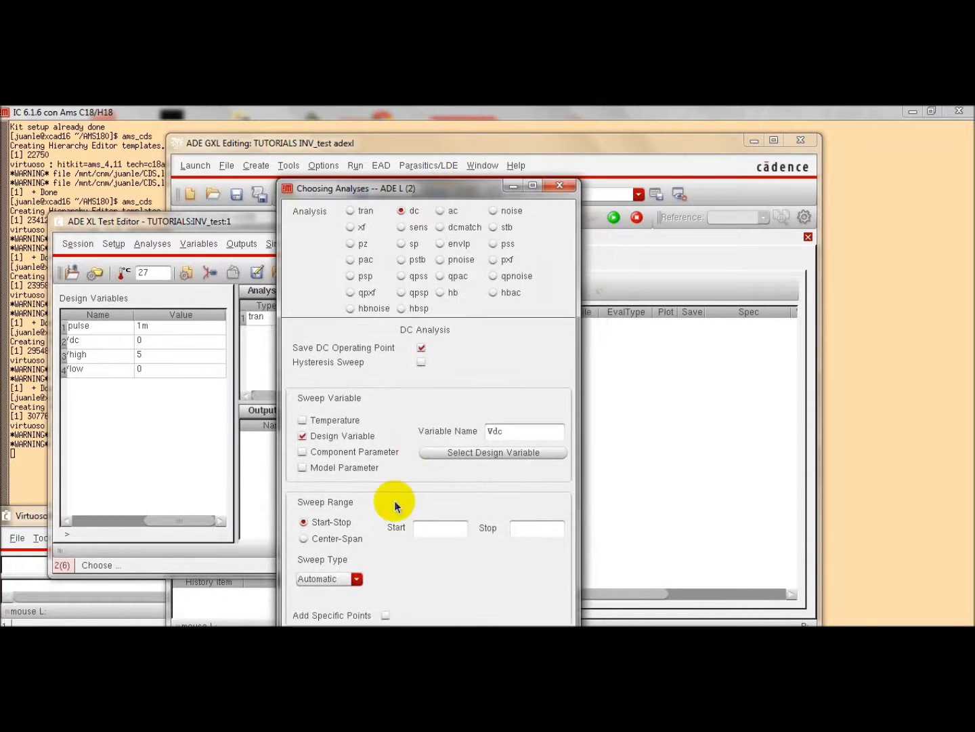
left_click(417, 527)
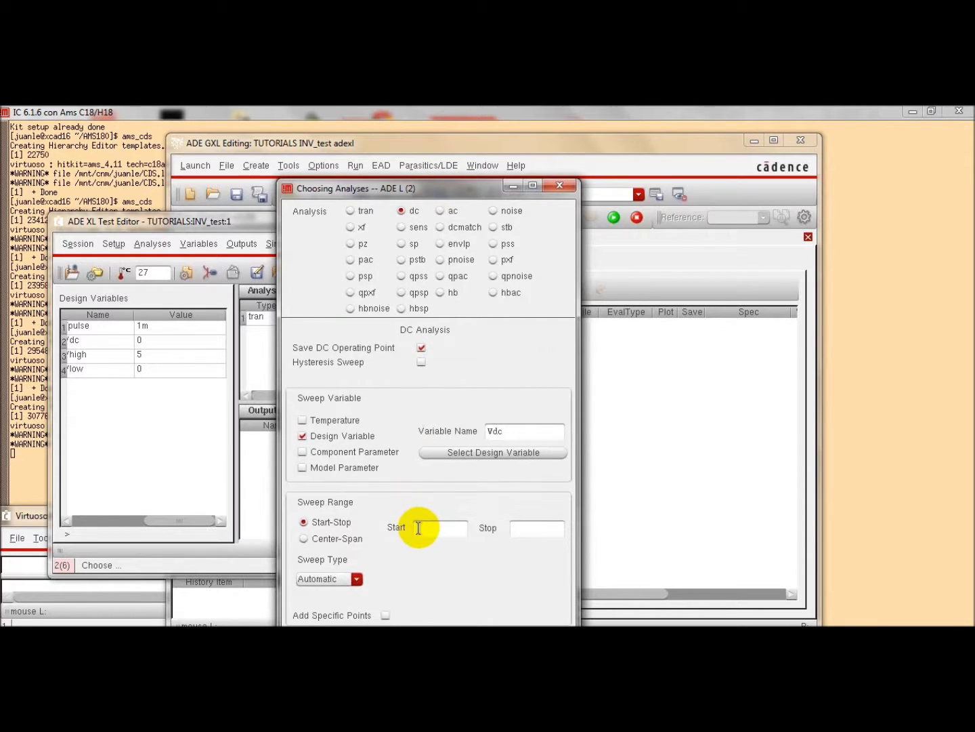
type("0")
left_click(537, 536)
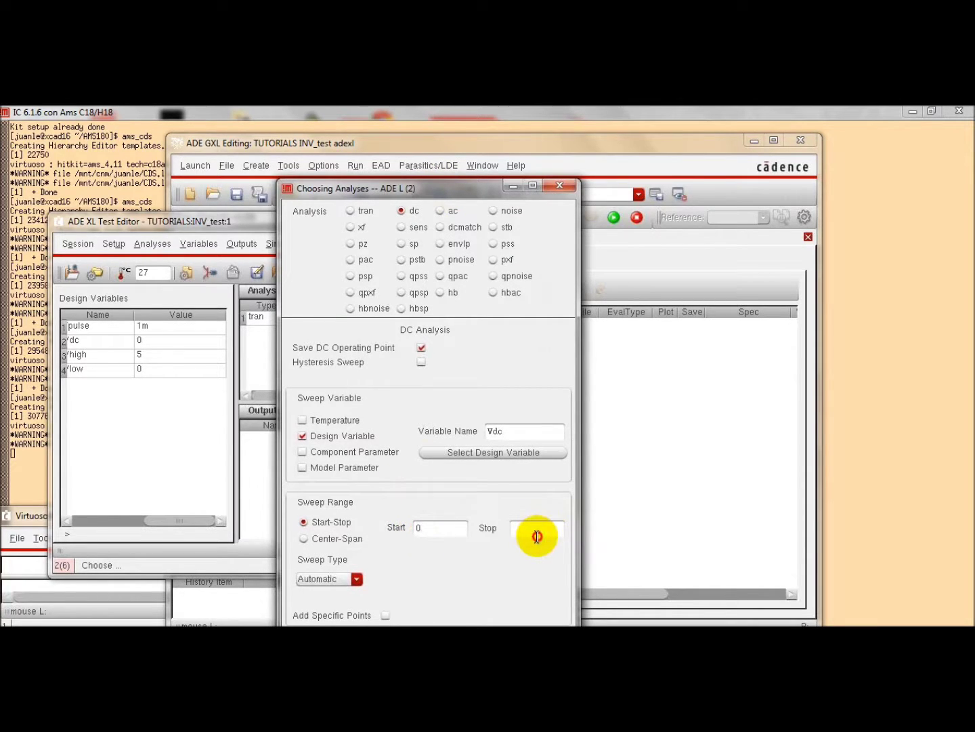
type("5")
left_click_drag(428, 191, 411, 127)
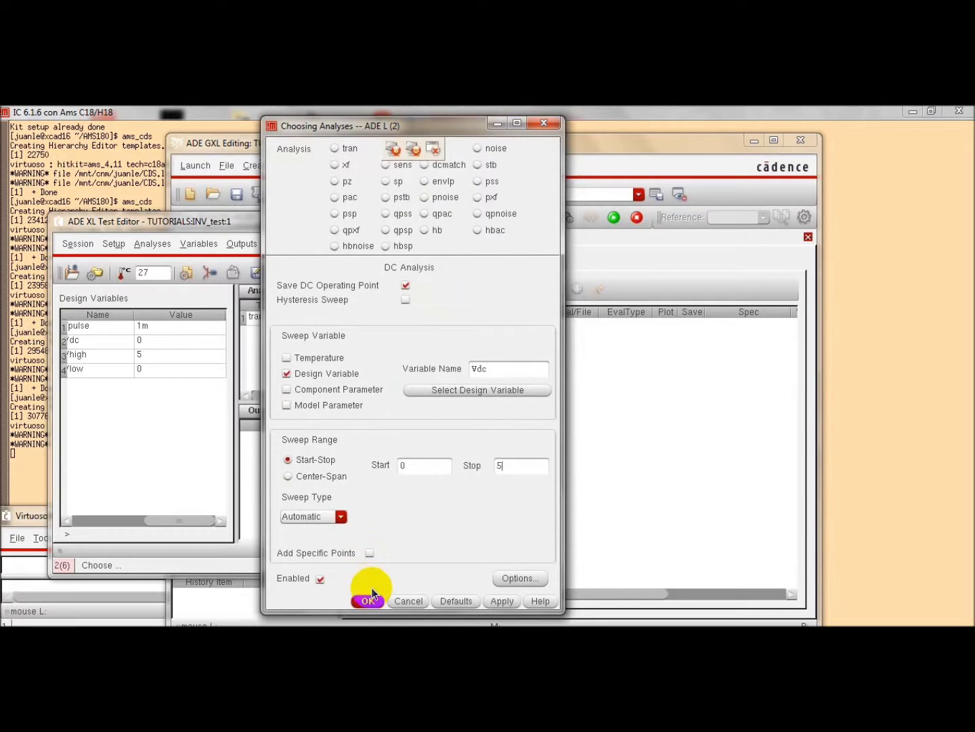
left_click(369, 601)
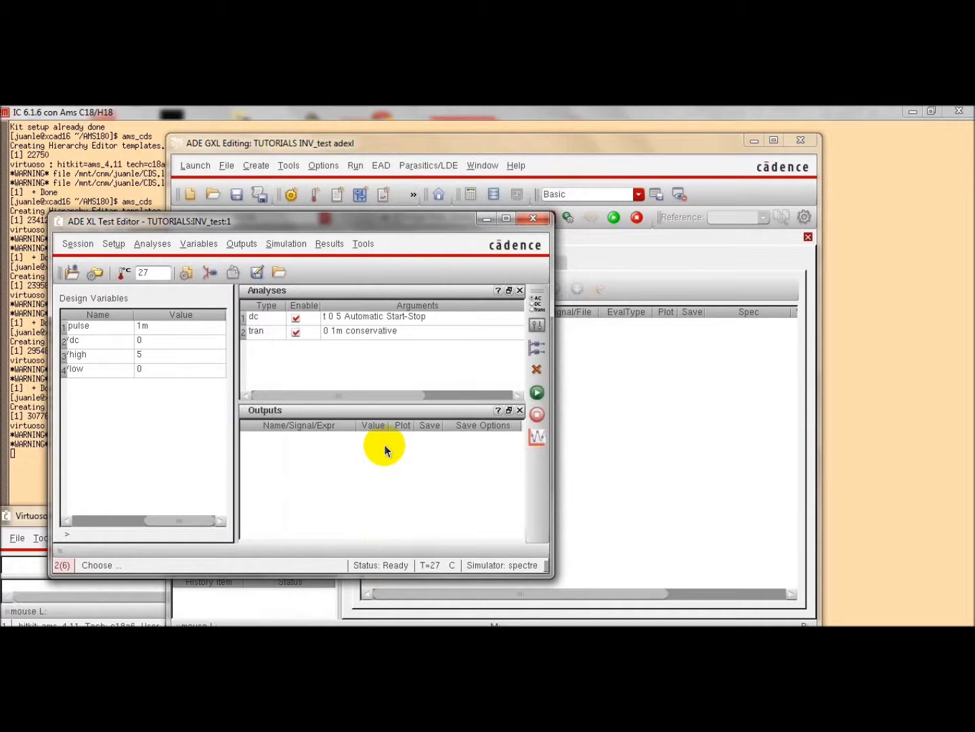
Step: Pick the IN and OUT nets on the schematic as outputs to be plotted
left_click(232, 248)
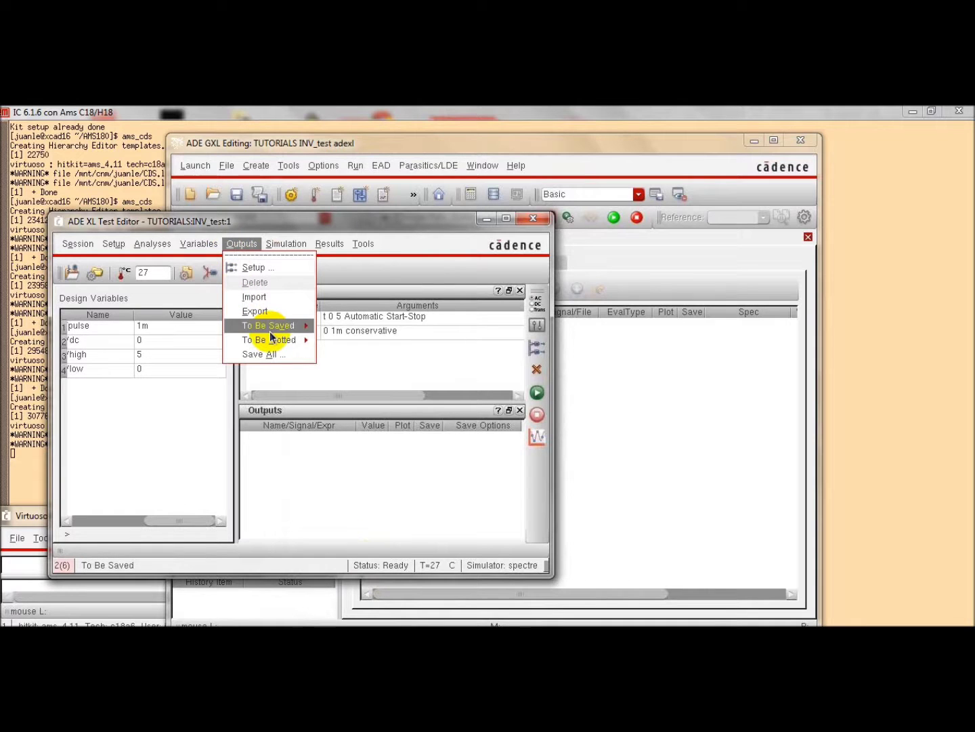
mouse_move(273, 343)
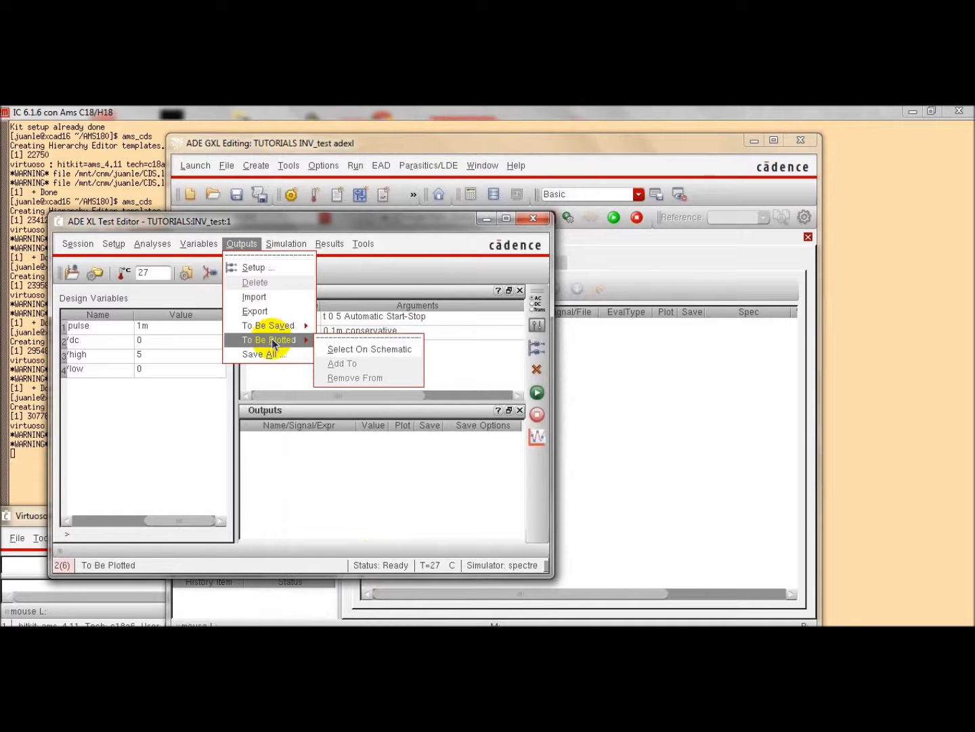
left_click(349, 348)
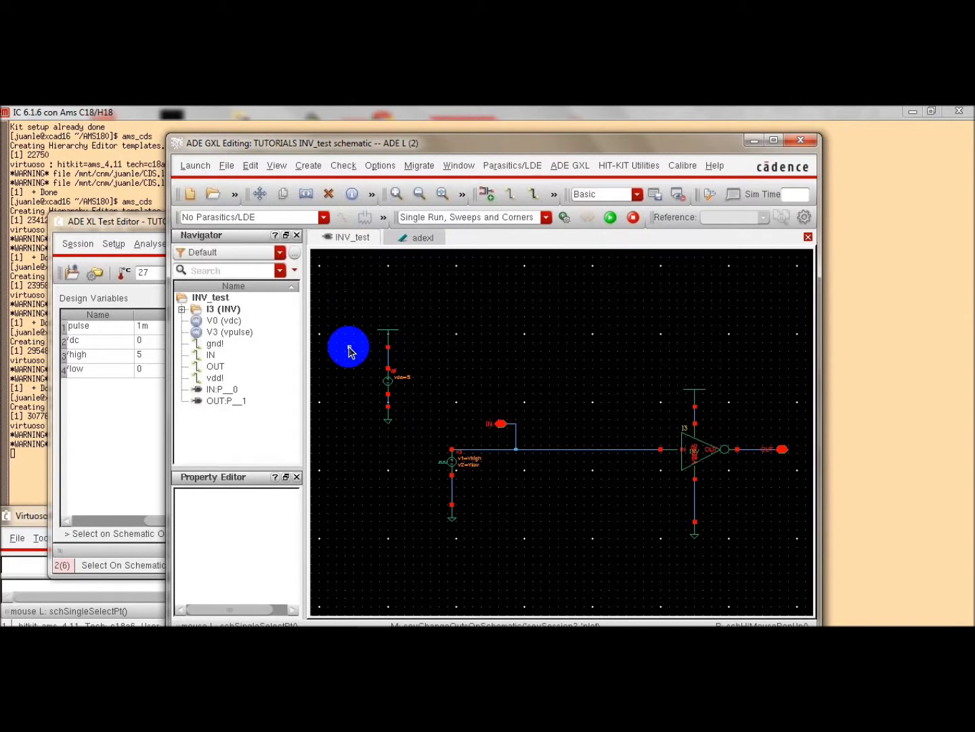
left_click(566, 450)
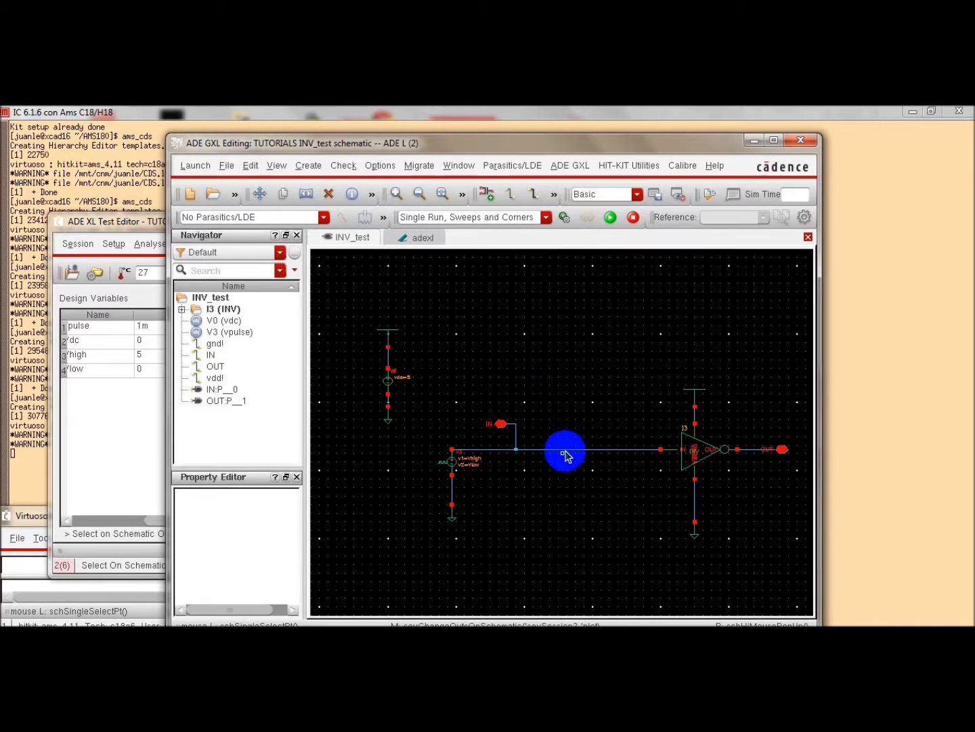
left_click(566, 450)
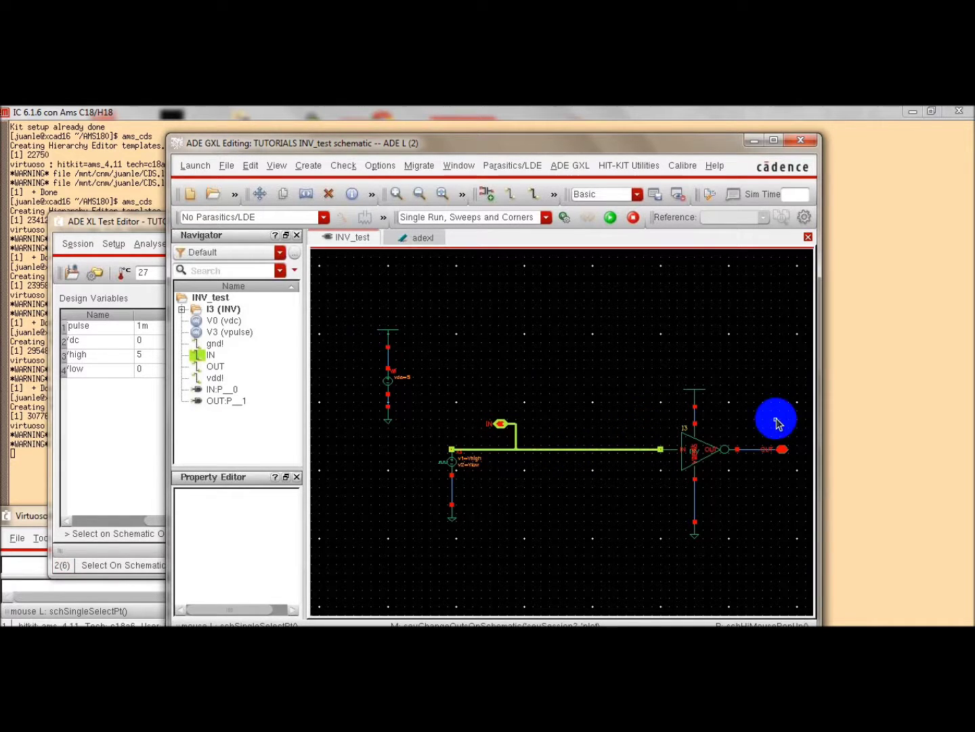
left_click(756, 454)
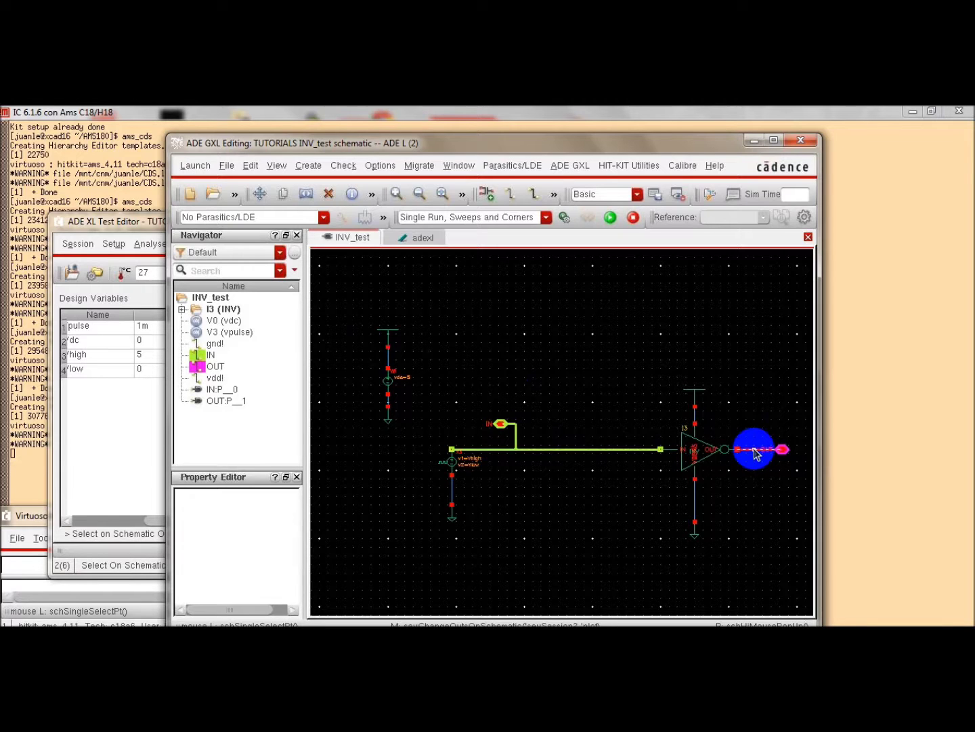
key("Escape")
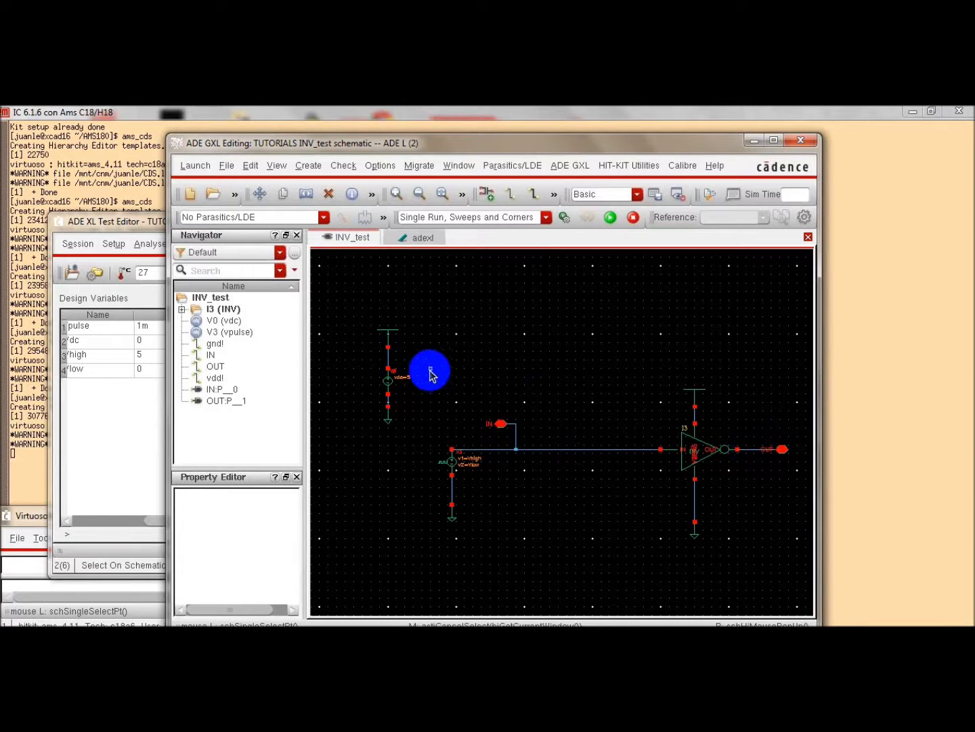
left_click(155, 223)
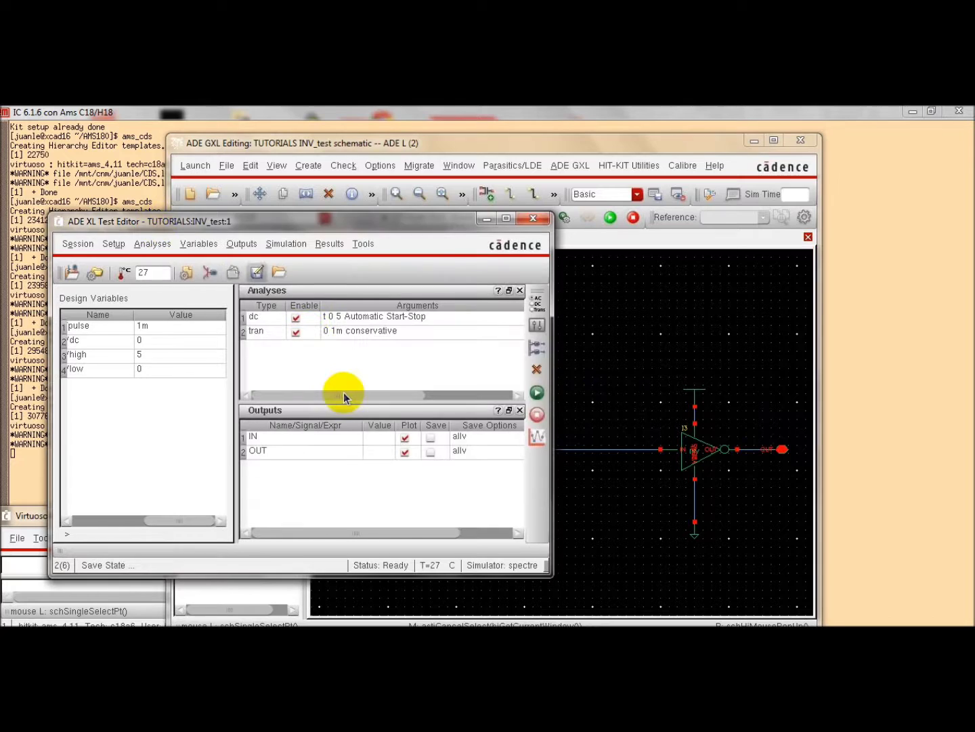
Step: Tick Save for the IN and OUT outputs and return to the ADE GXL setup
left_click(430, 439)
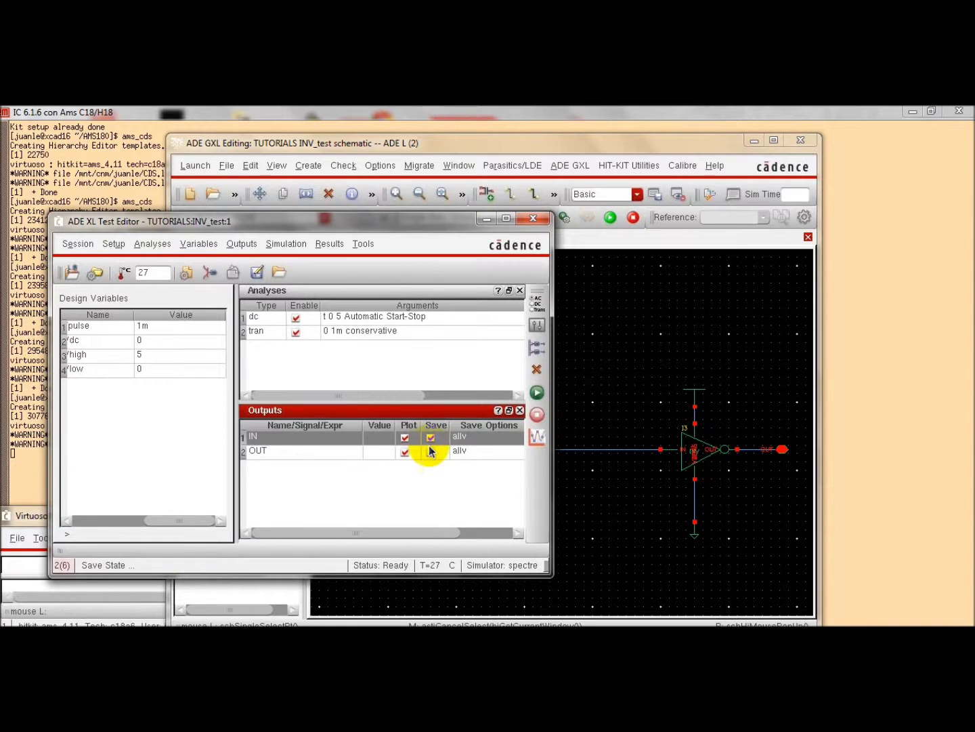
left_click(429, 452)
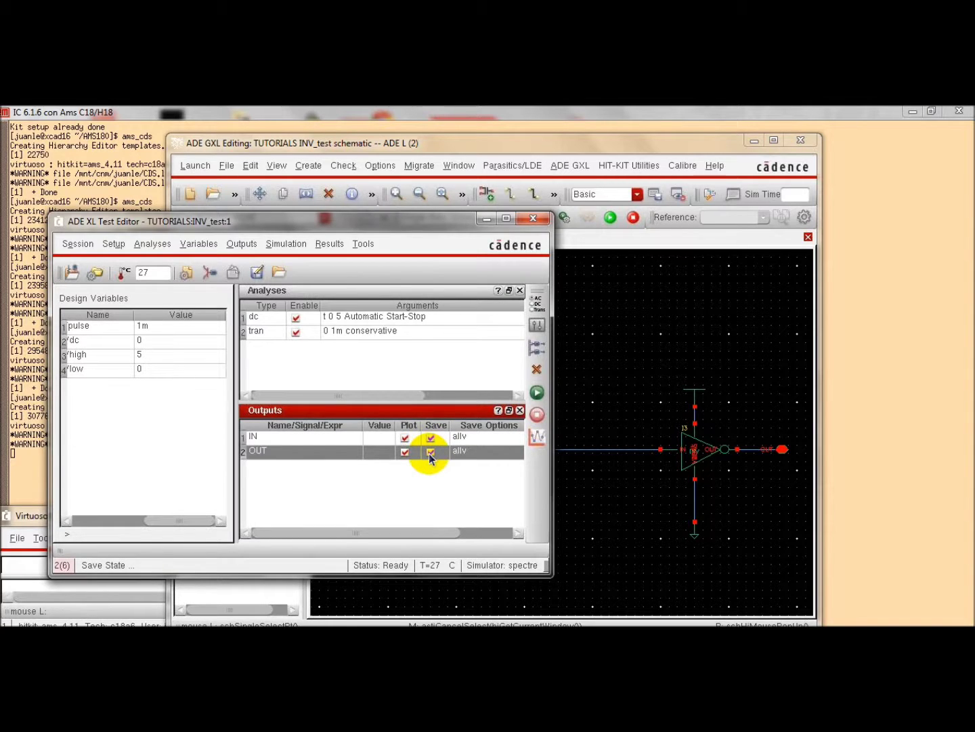
left_click(577, 150)
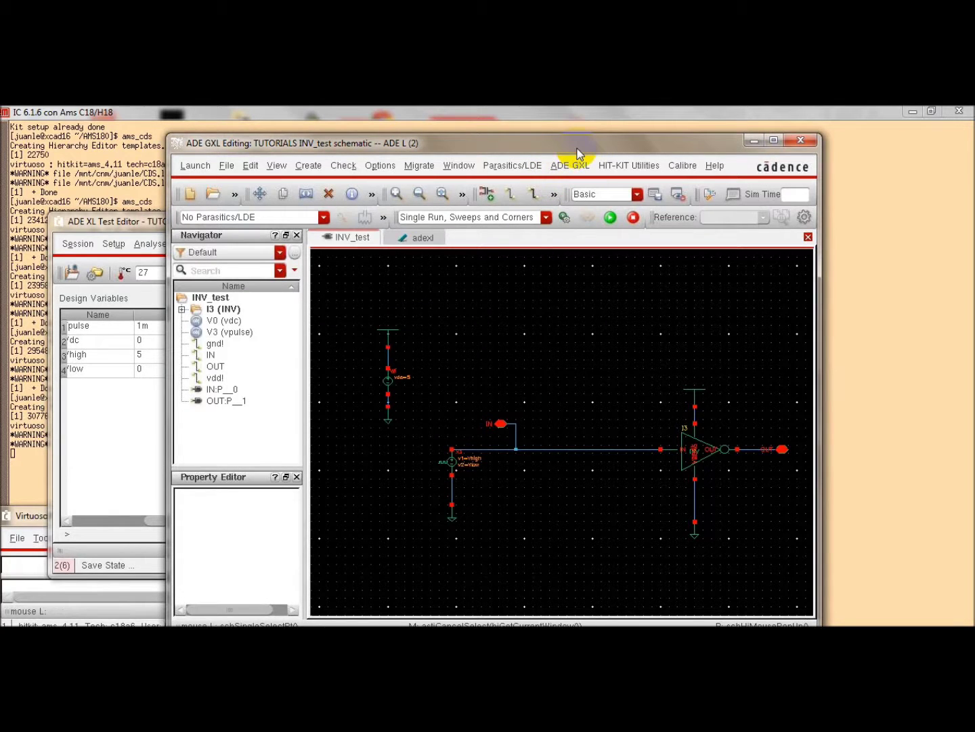
left_click(414, 237)
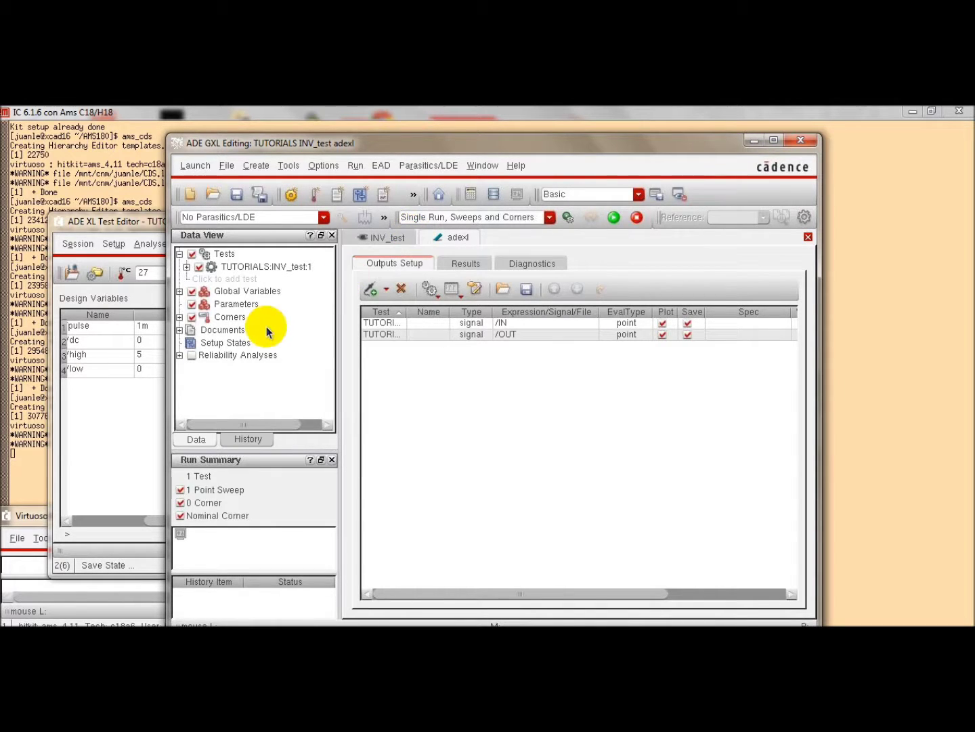
Step: Expand INV_test to show its dc and tran analyses and design variables, keeping Single Run, Sweeps and Corners mode
left_click(187, 267)
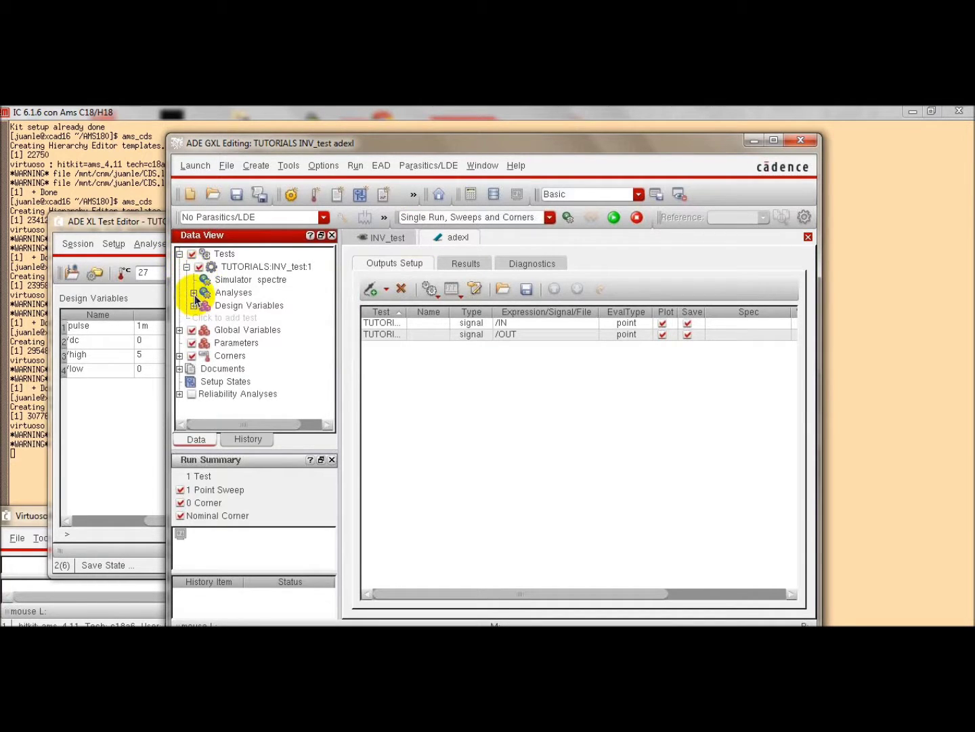
left_click(194, 295)
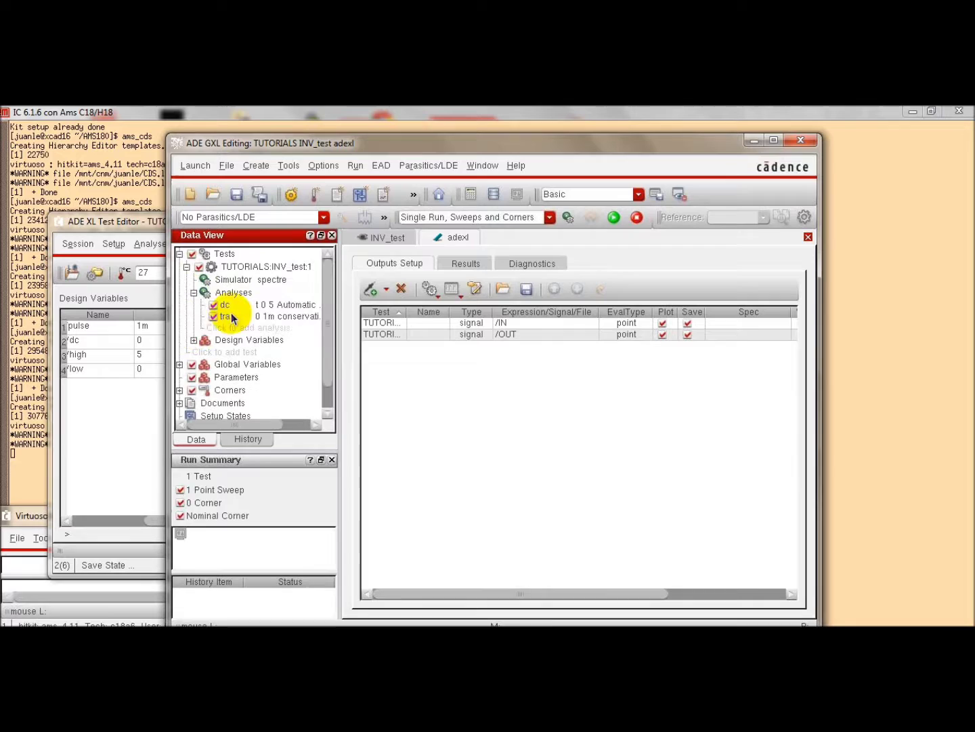
left_click(194, 341)
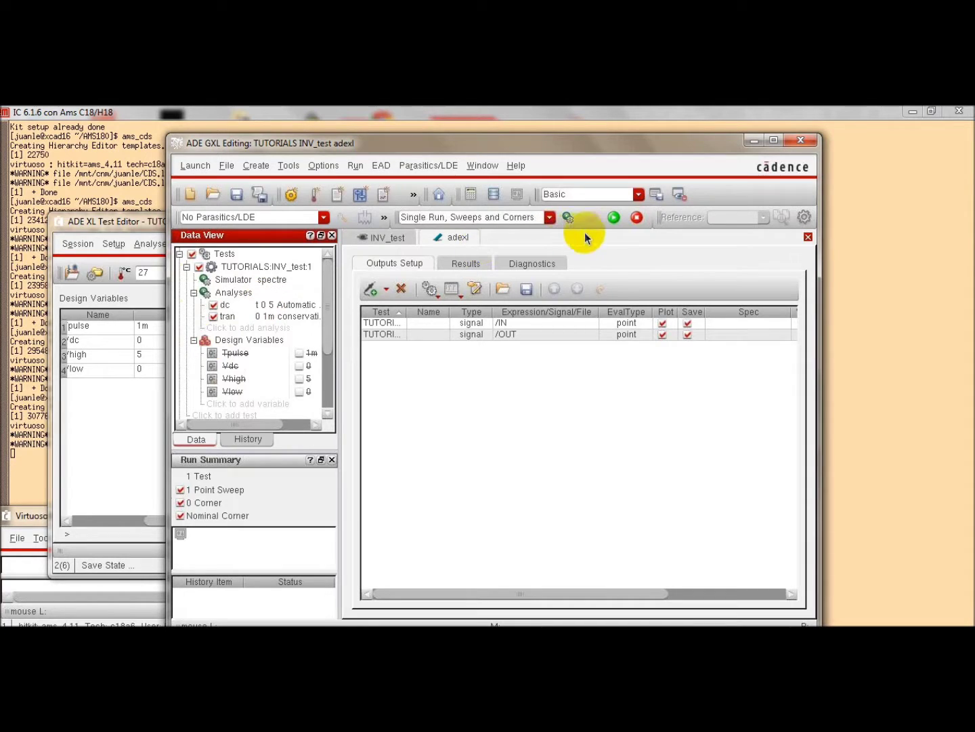
left_click(551, 218)
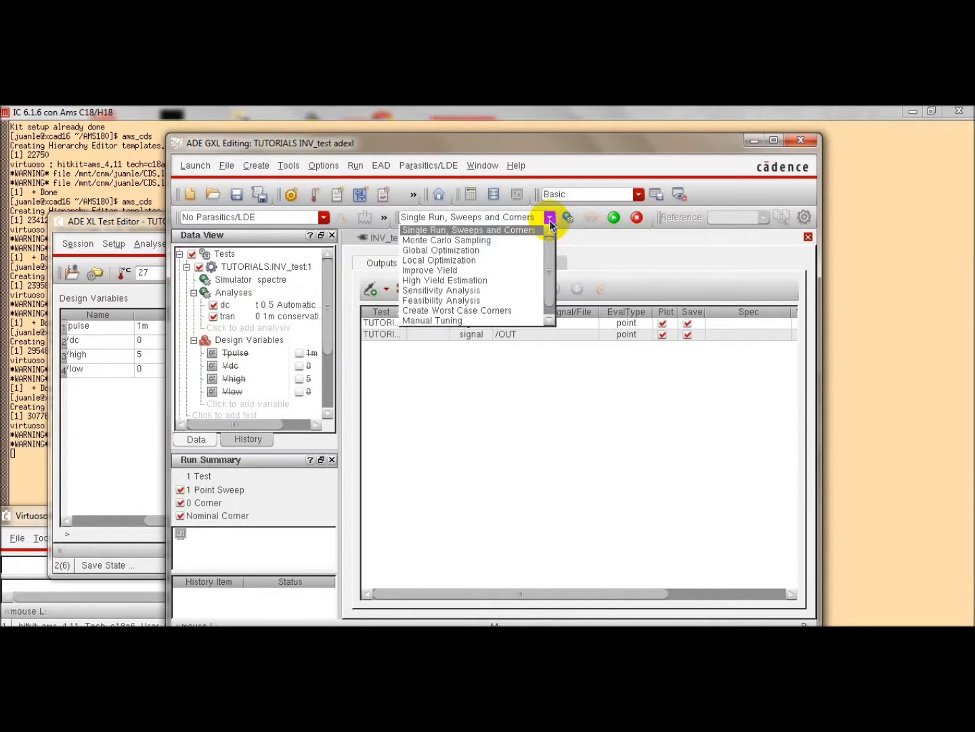
left_click(448, 232)
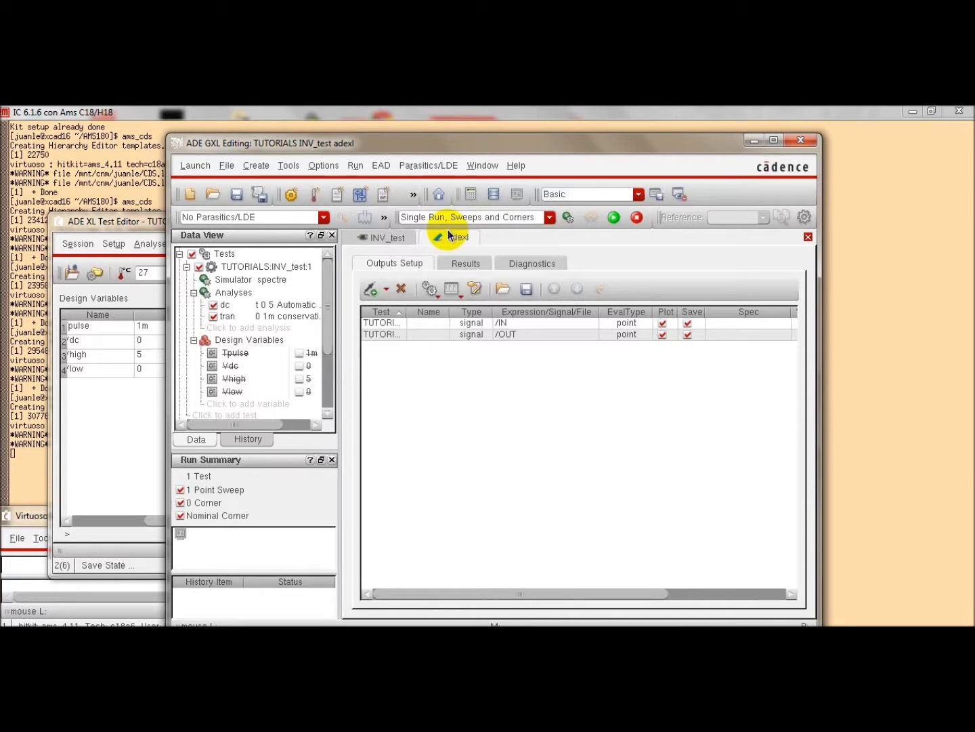
Step: Run the INV_test simulation and, once it finishes, plot all result waveforms
left_click(612, 219)
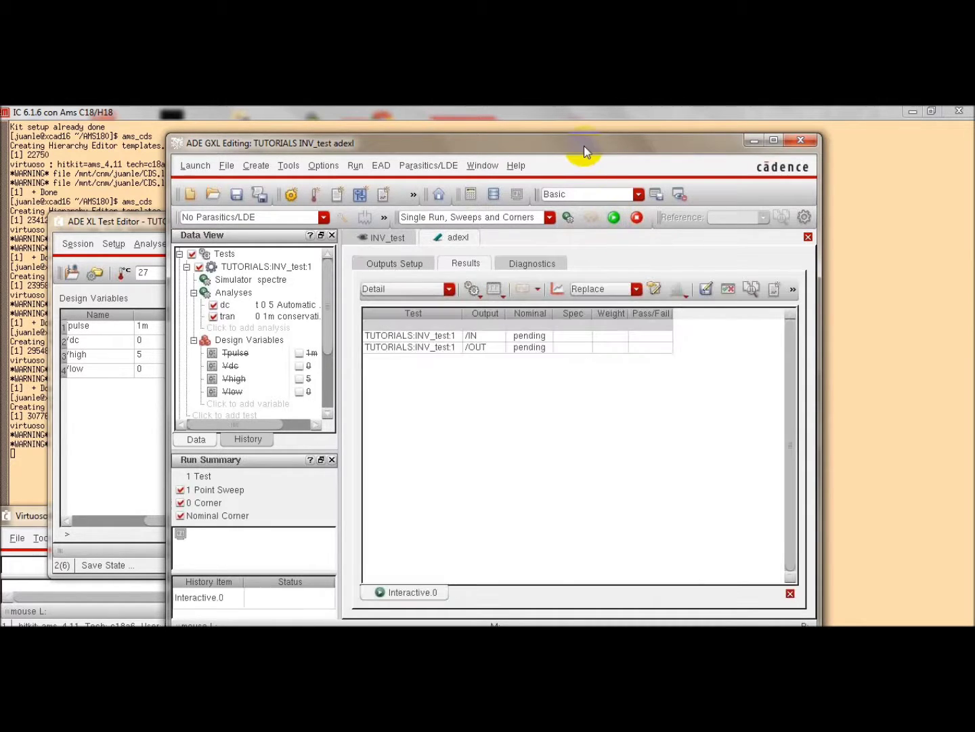
left_click_drag(584, 145, 581, 124)
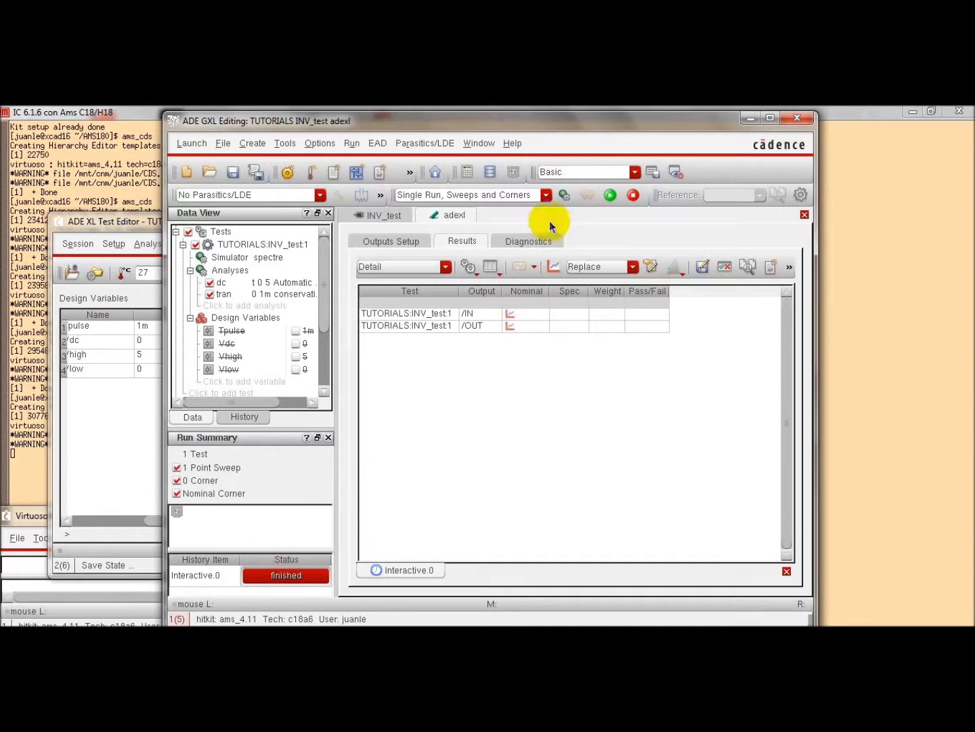
left_click(552, 270)
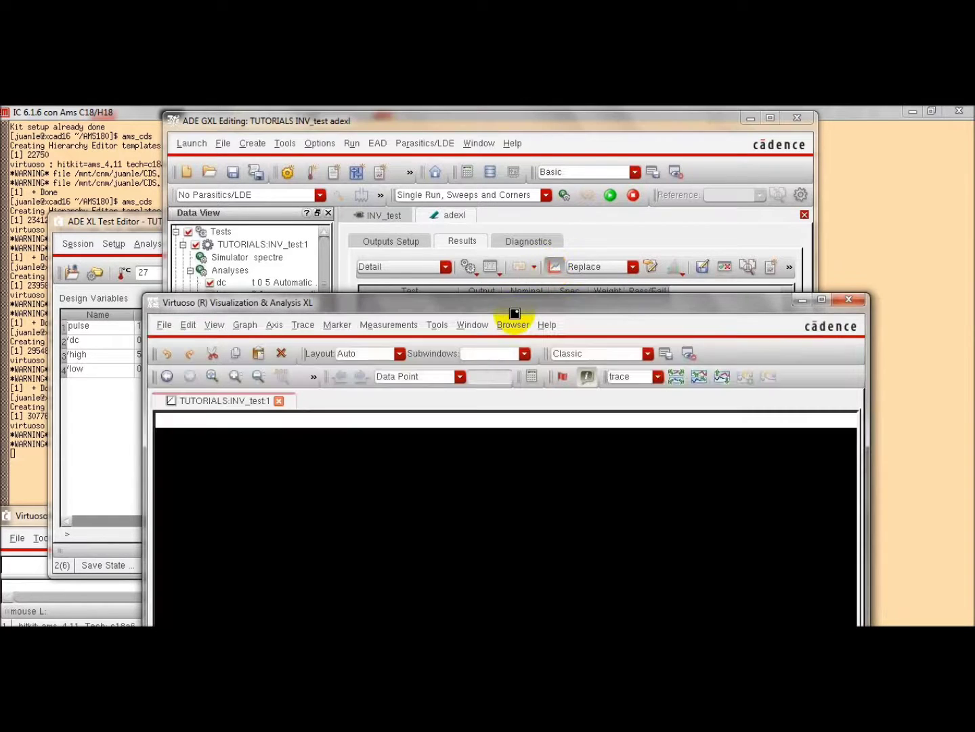
Step: Bring the waveform window into view and select the /IN and /OUT traces in the Transient and DC plots
left_click_drag(514, 314, 479, 153)
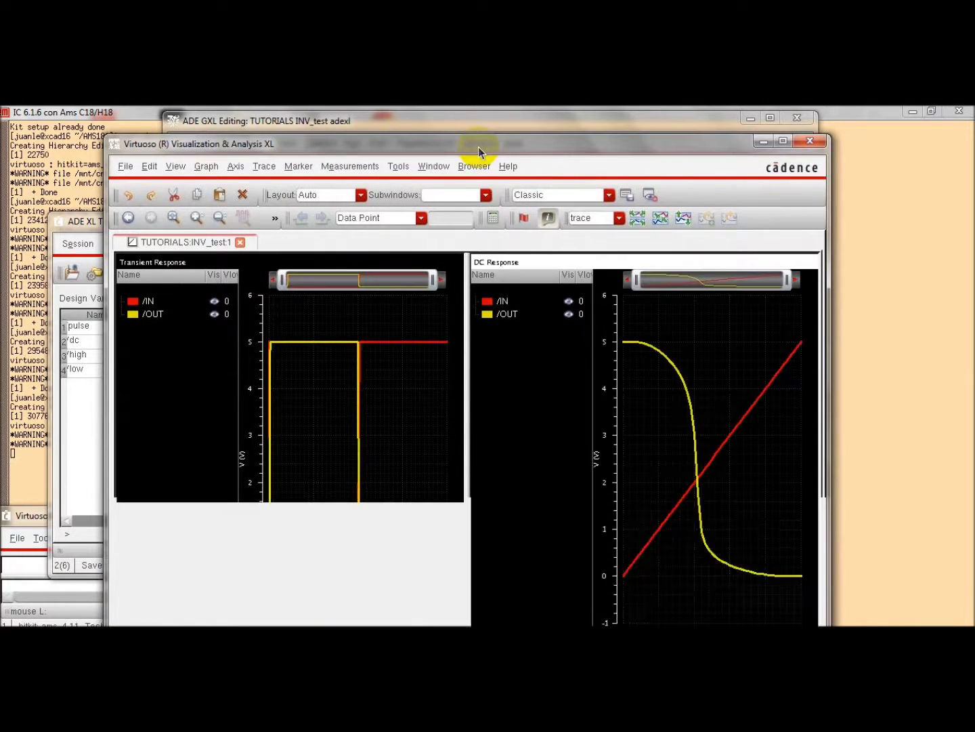
left_click_drag(477, 140, 471, 122)
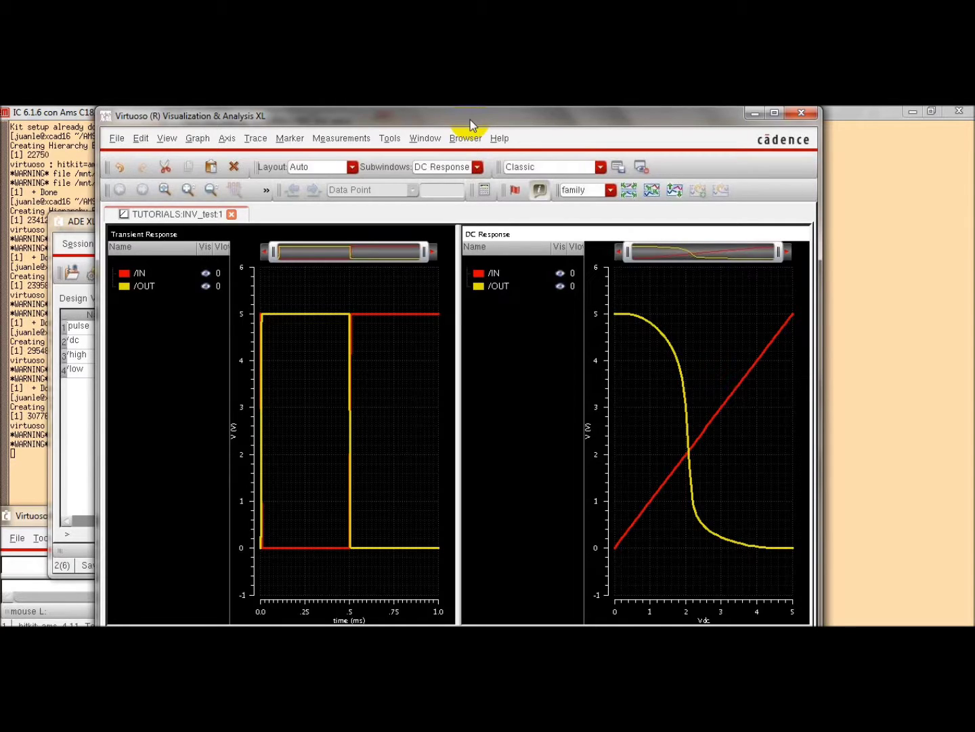
left_click(167, 287)
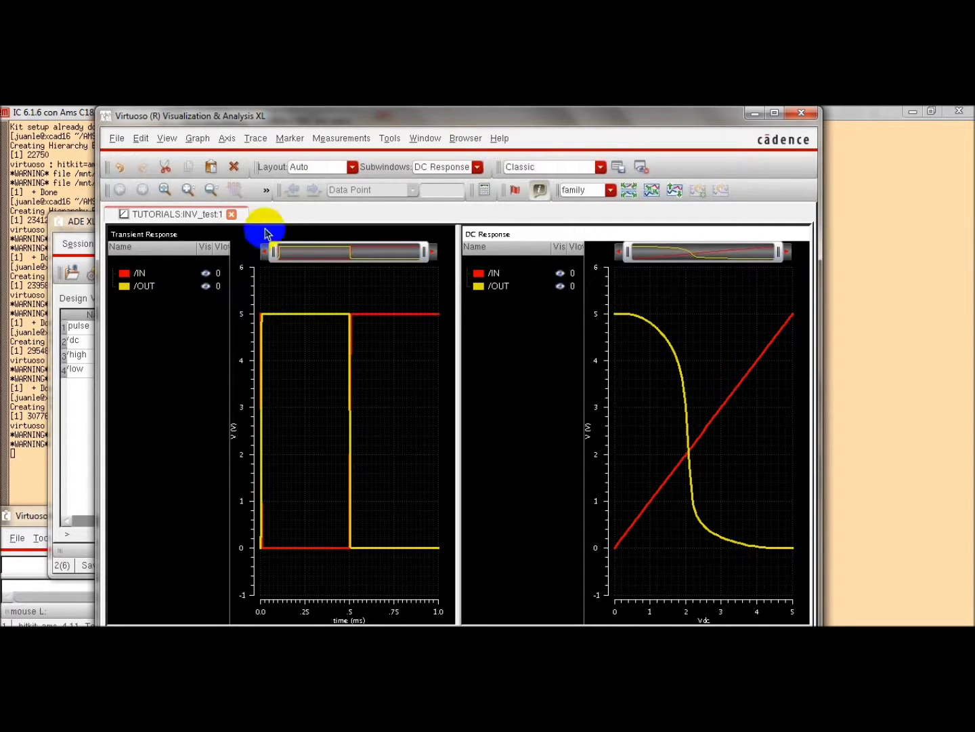
left_click(280, 256)
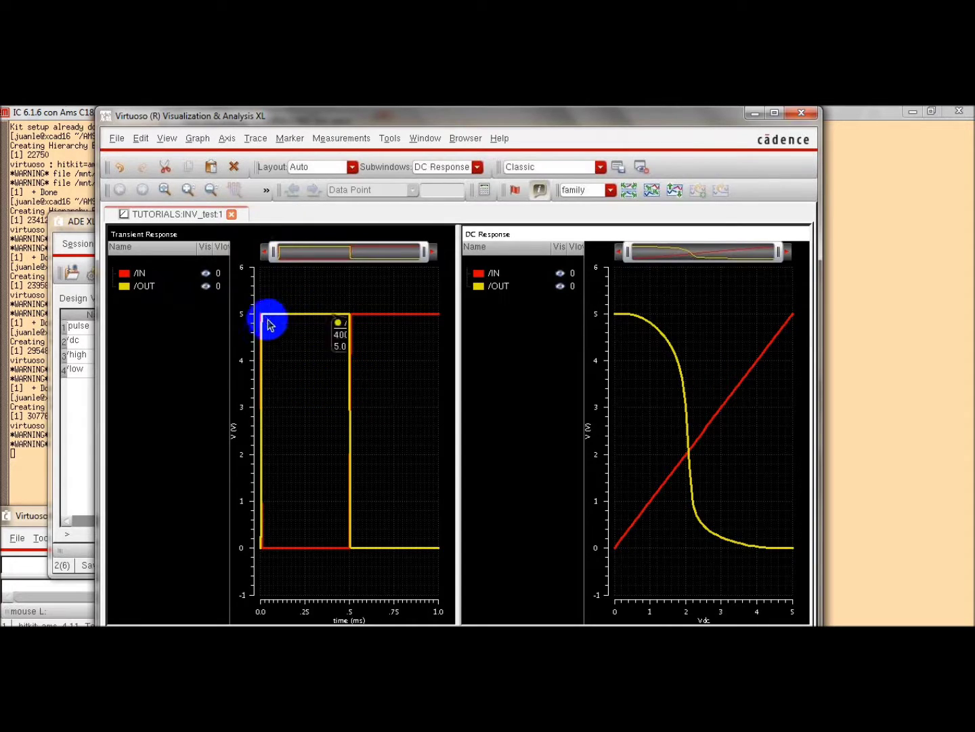
left_click_drag(155, 291, 581, 284)
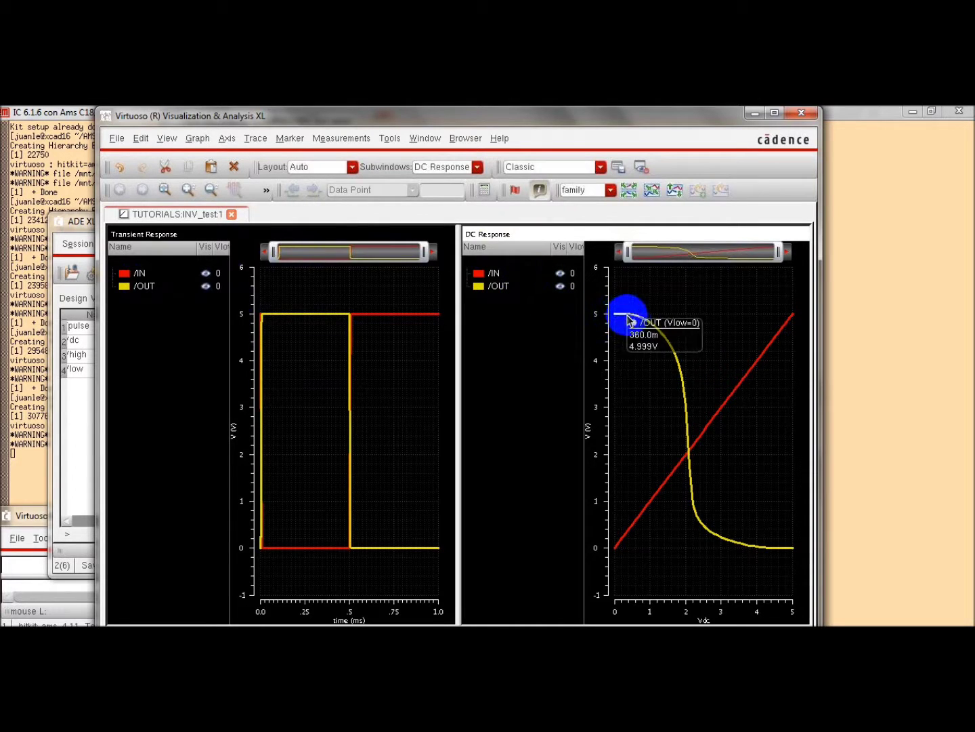
mouse_move(685, 454)
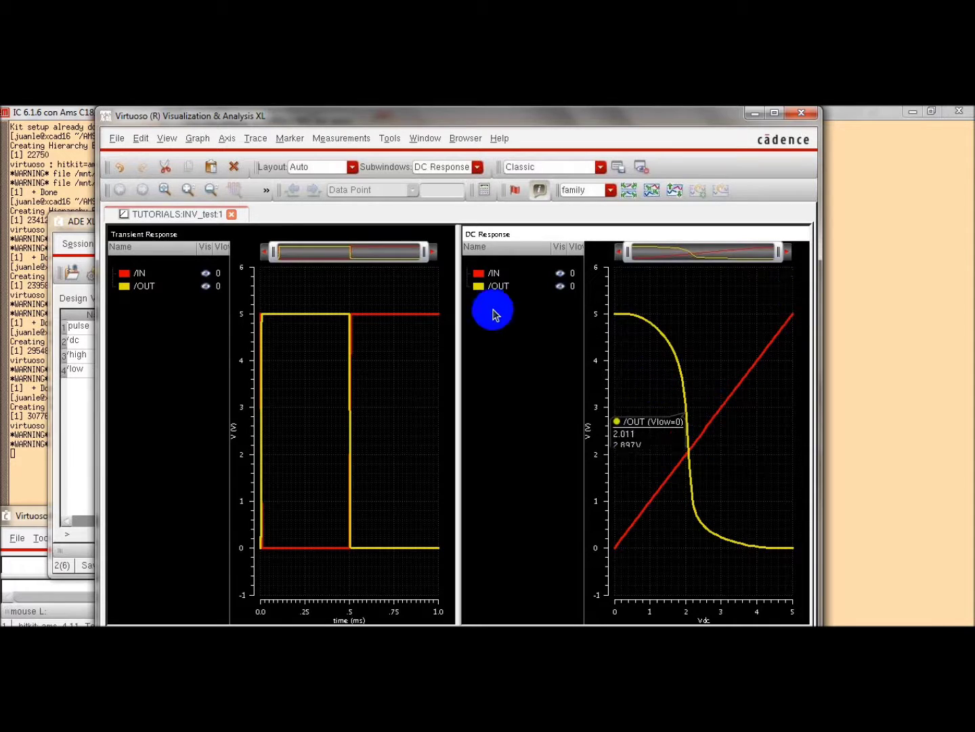
left_click(497, 288)
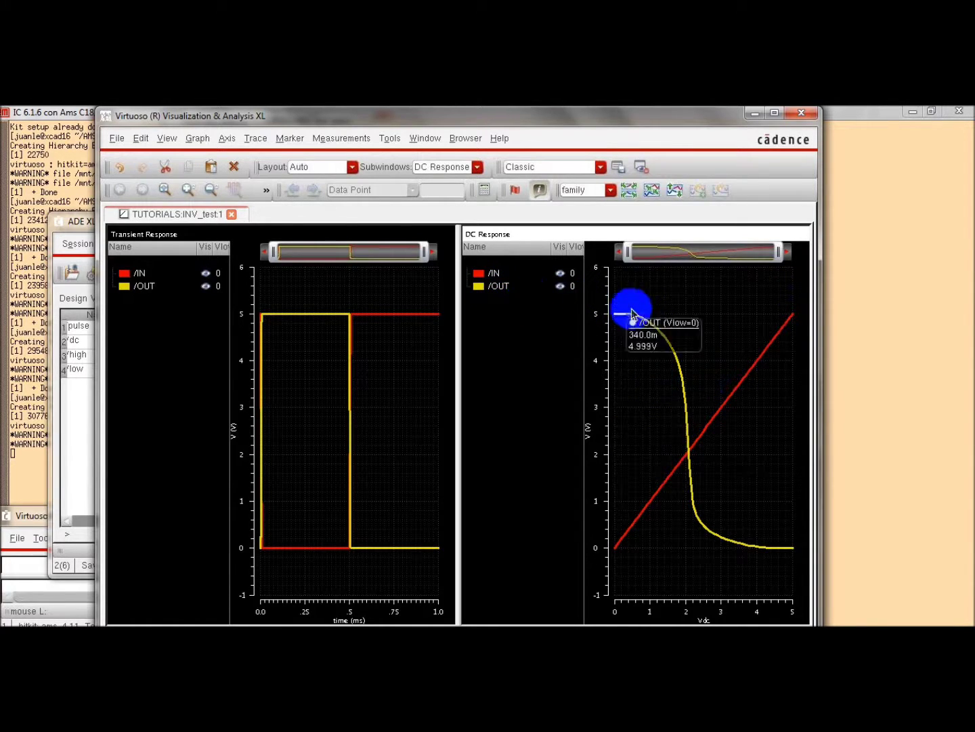